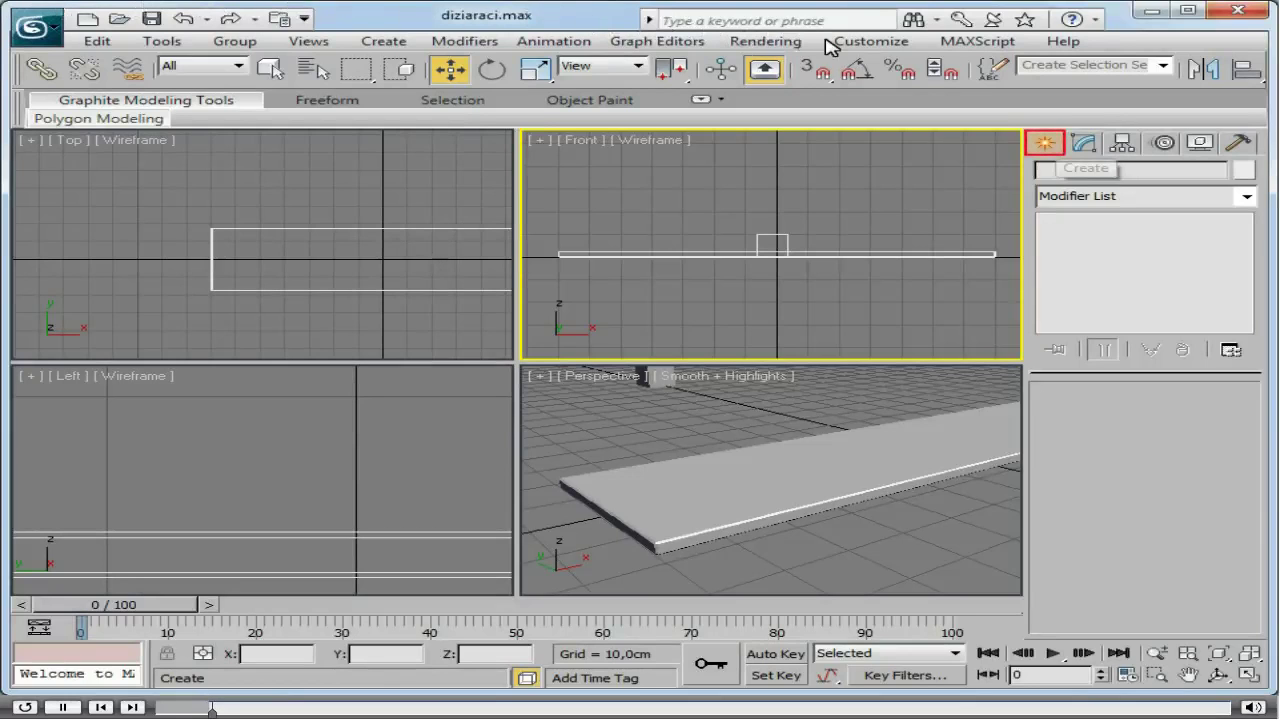
# Draw a thin upright ChamferBox in the Top viewport at the shelf board's left end.
pyautogui.click(1050, 143)
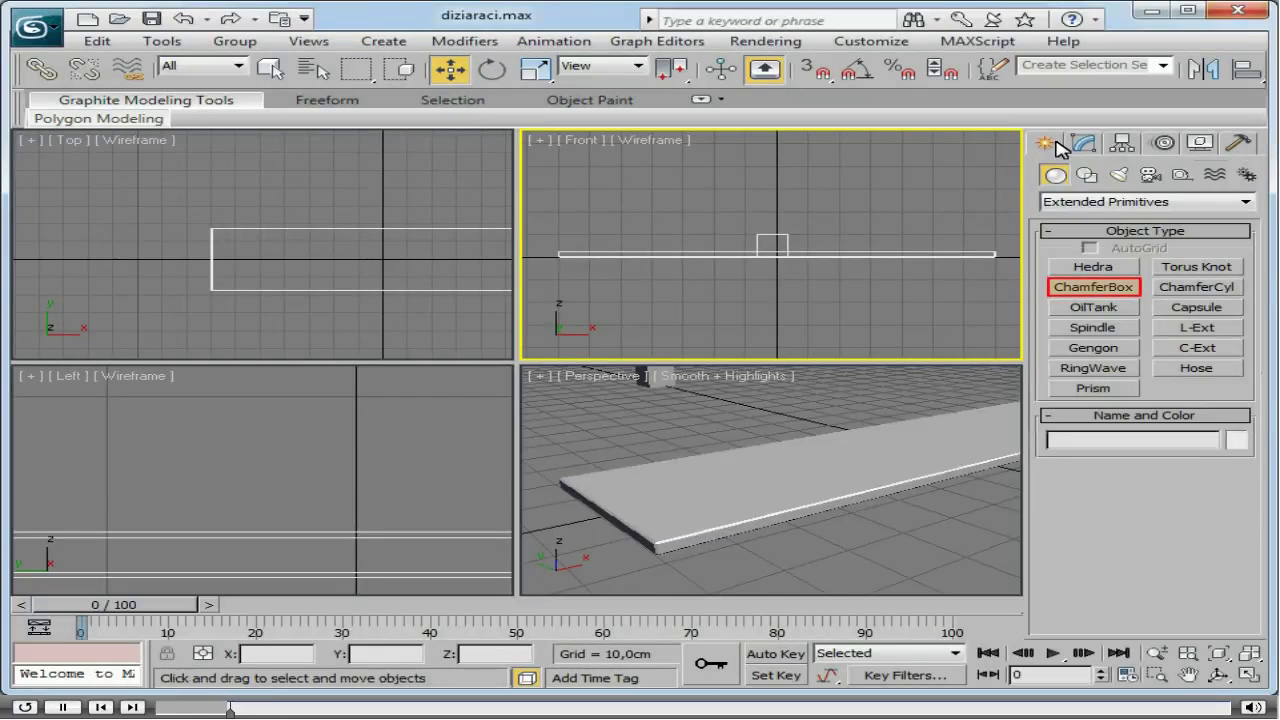
pyautogui.click(1085, 283)
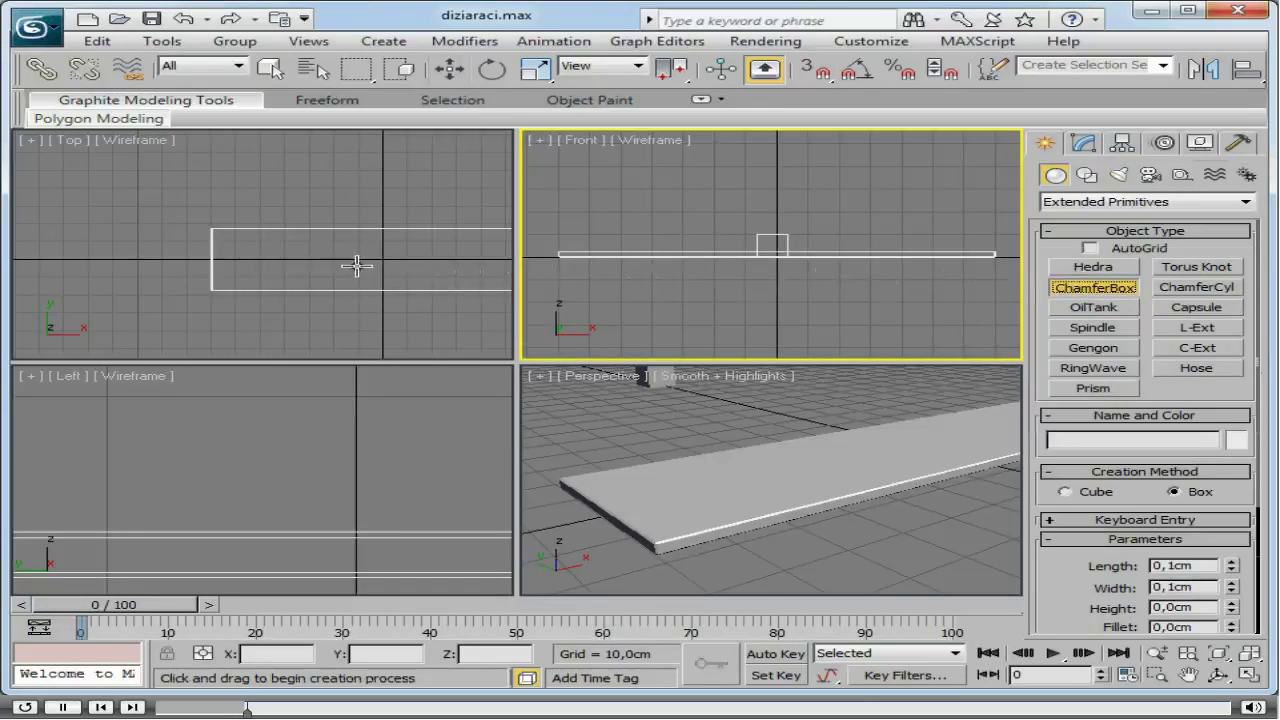
pyautogui.moveTo(184, 231); pyautogui.dragTo(195, 293)
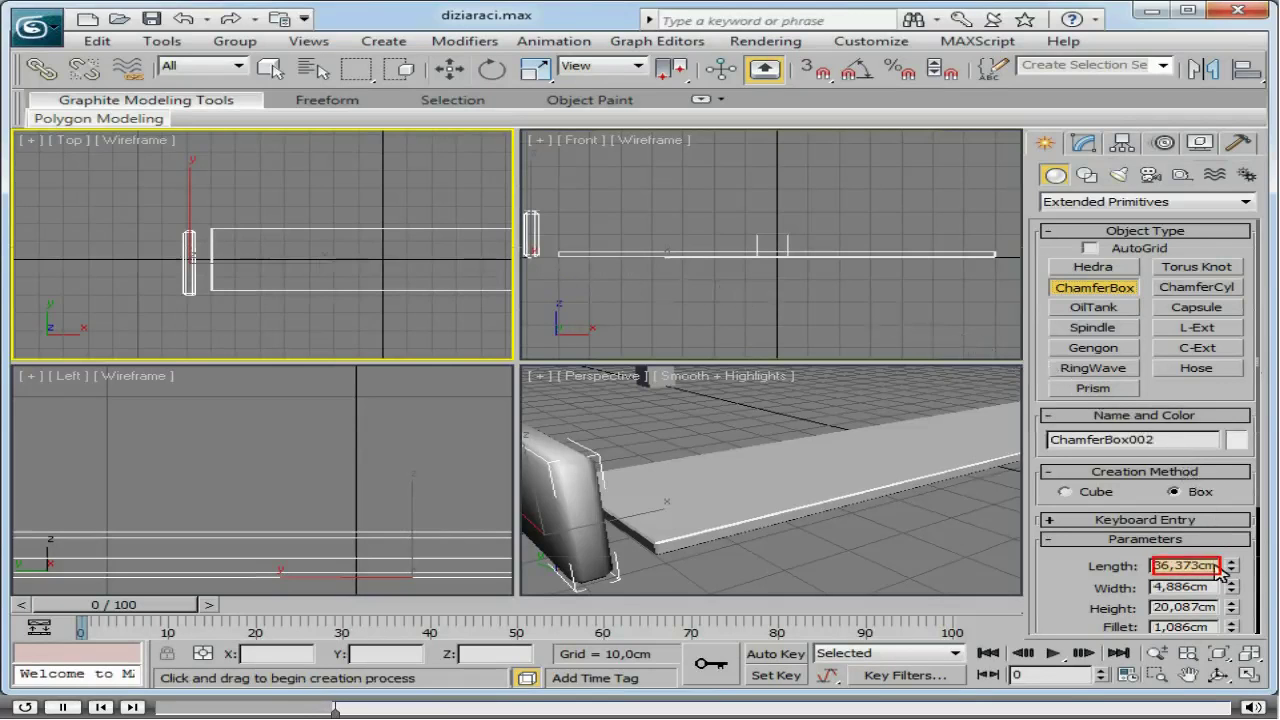
# Set the chamfer box to Length 35, Width 2,5, Height 180 and Fillet 0,3 with Smooth off.
pyautogui.moveTo(1216, 566); pyautogui.dragTo(1140, 566)
pyautogui.write('35')
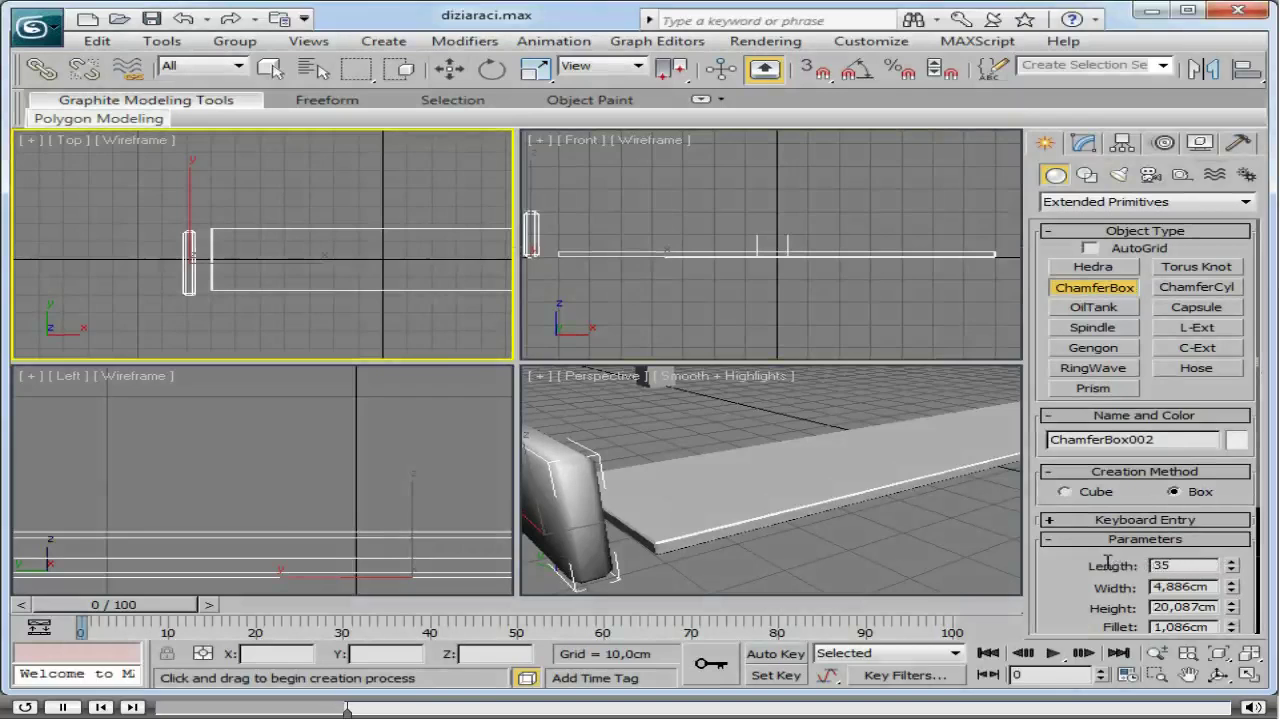
pyautogui.press('Tab')
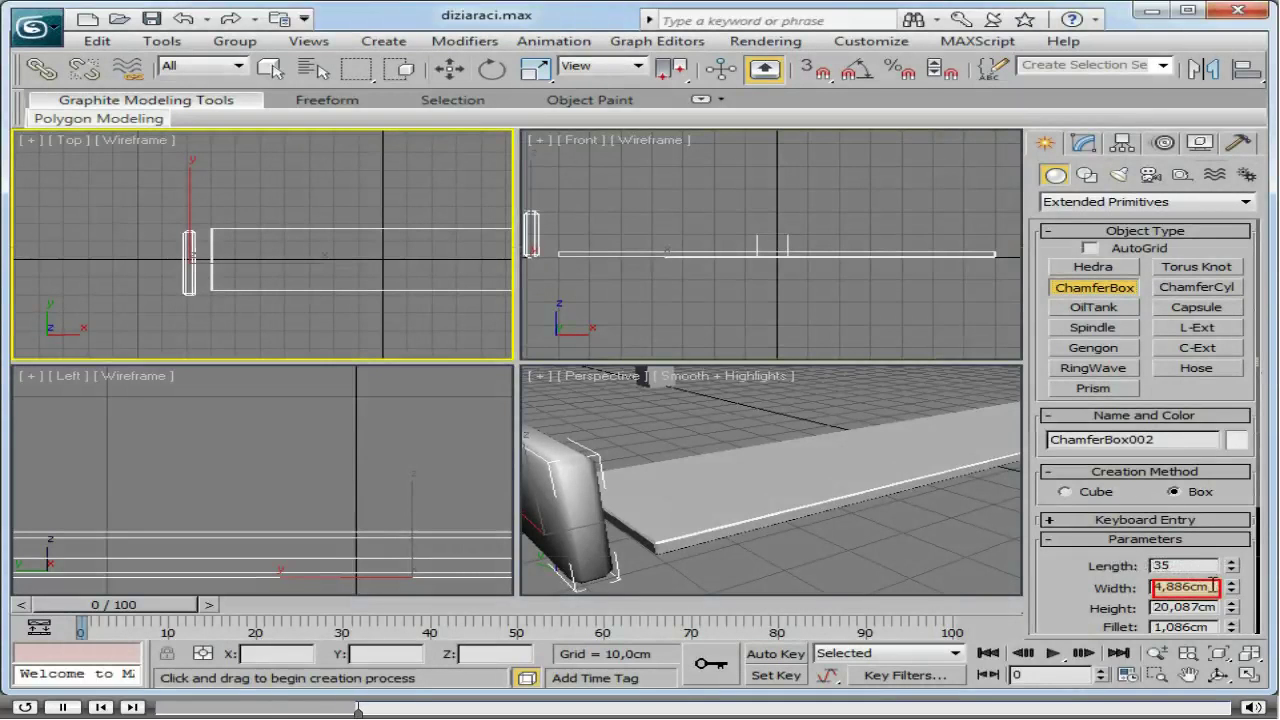
pyautogui.press('Tab')
pyautogui.write('2,5')
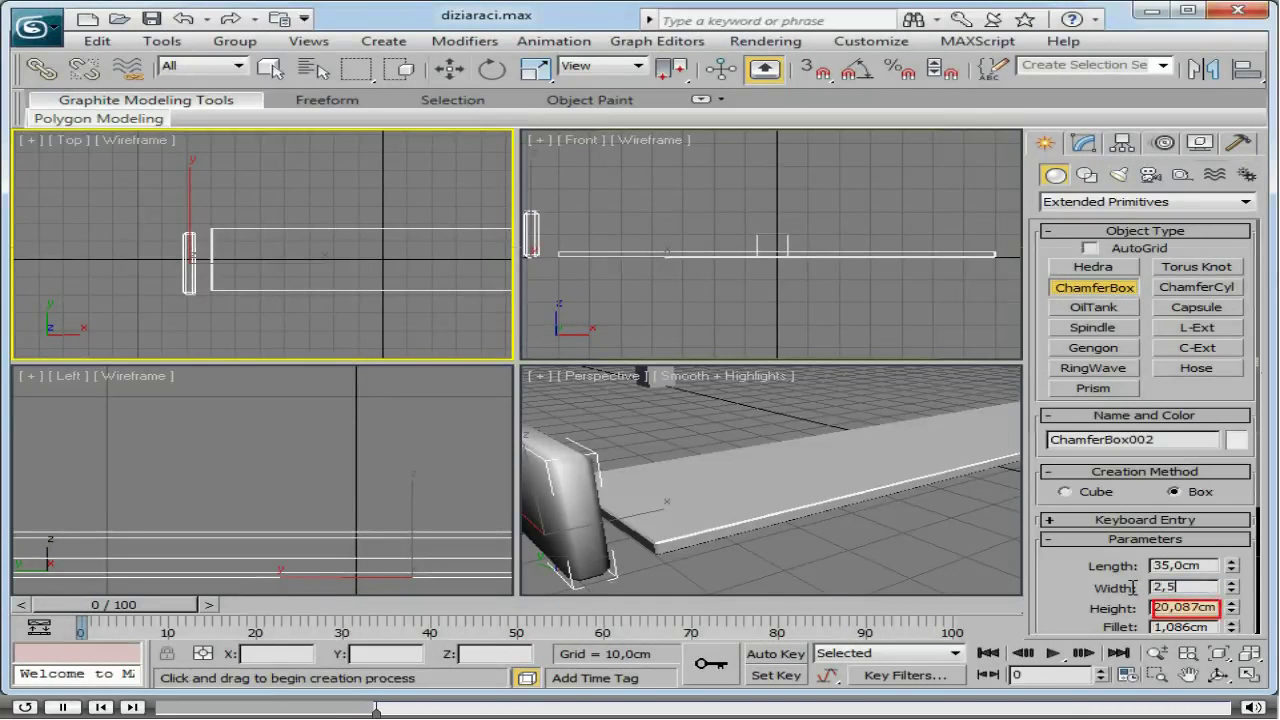
pyautogui.write('1')
pyautogui.write('80')
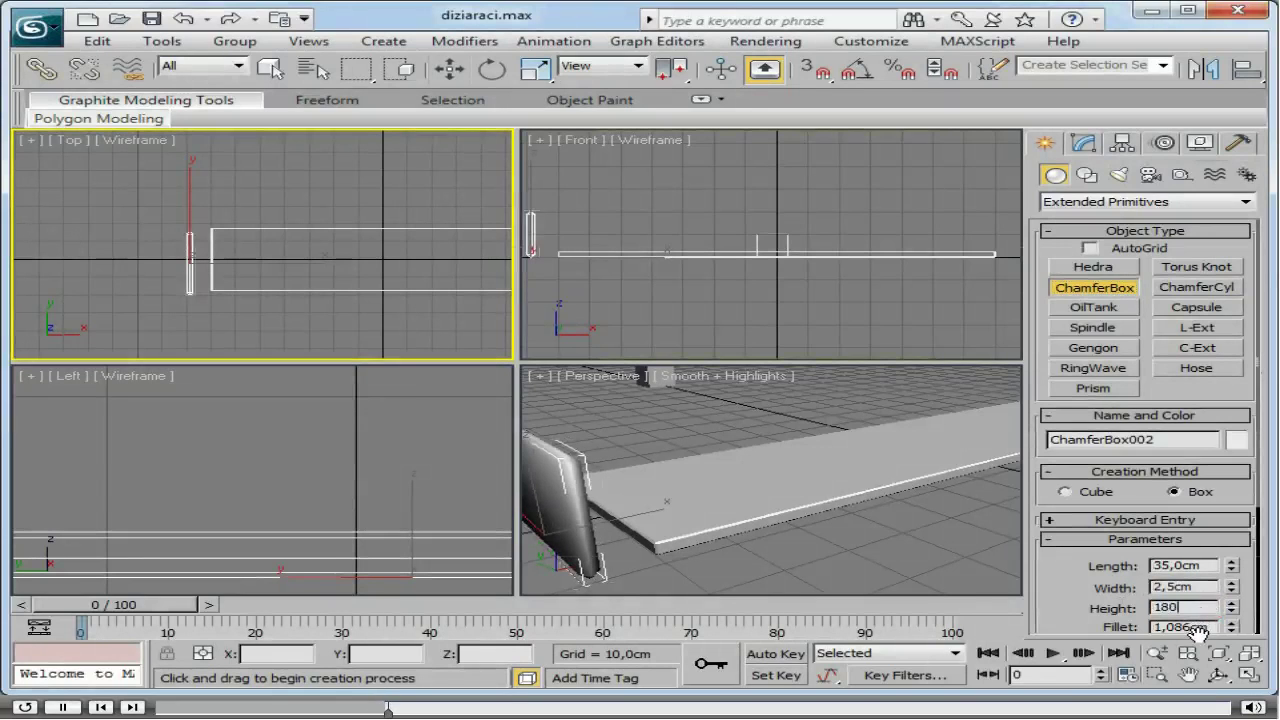
pyautogui.press('Tab')
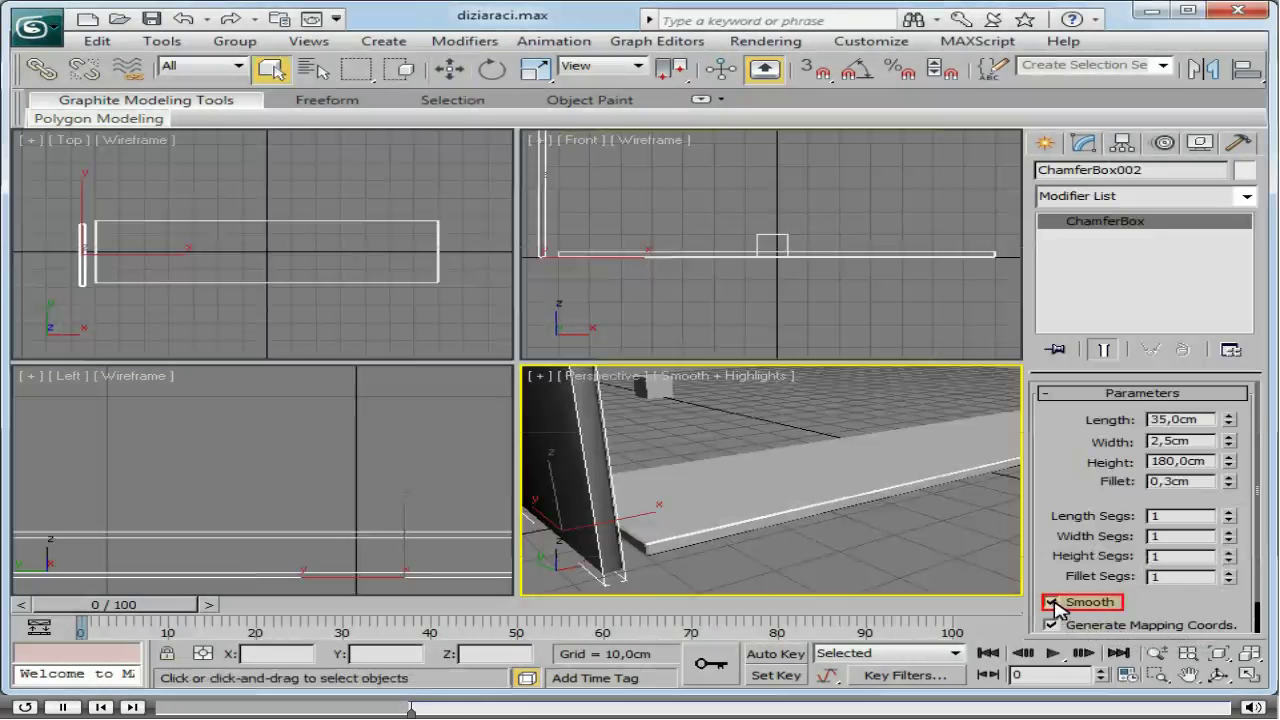
pyautogui.click(1052, 603)
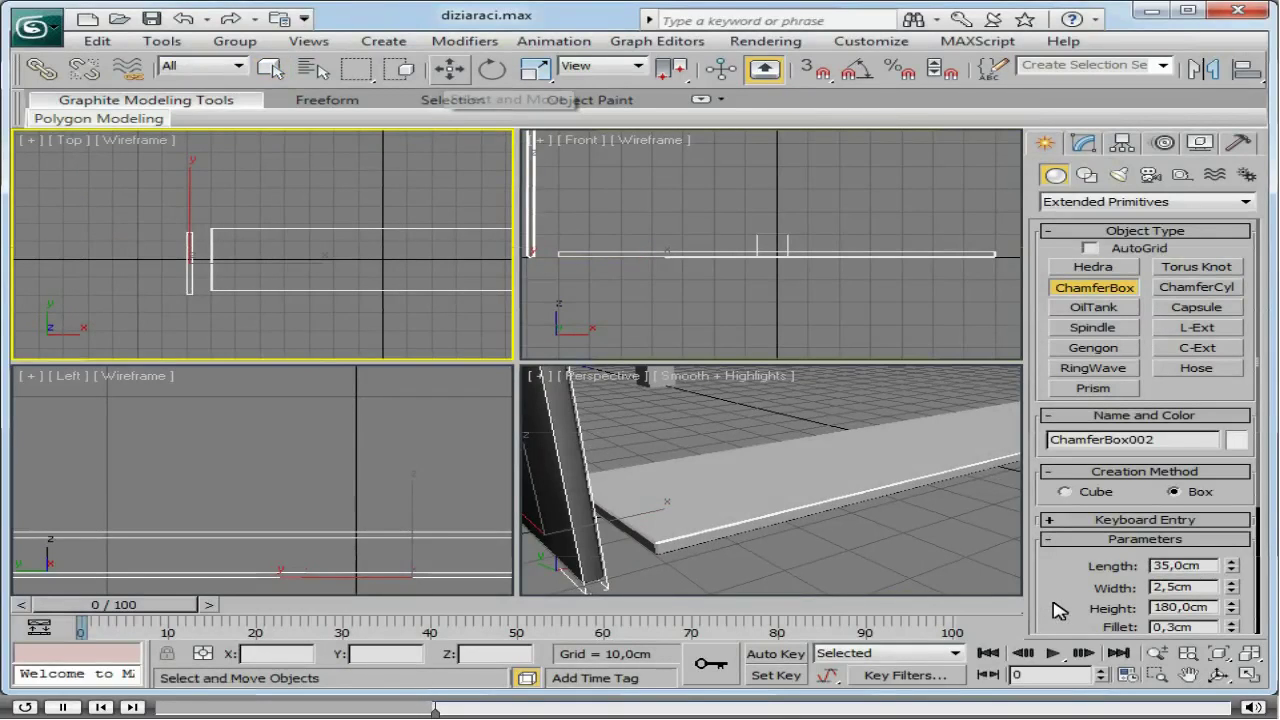
# Switch to Select and Move and zero the panel's X, Y and Z position.
pyautogui.press('w')
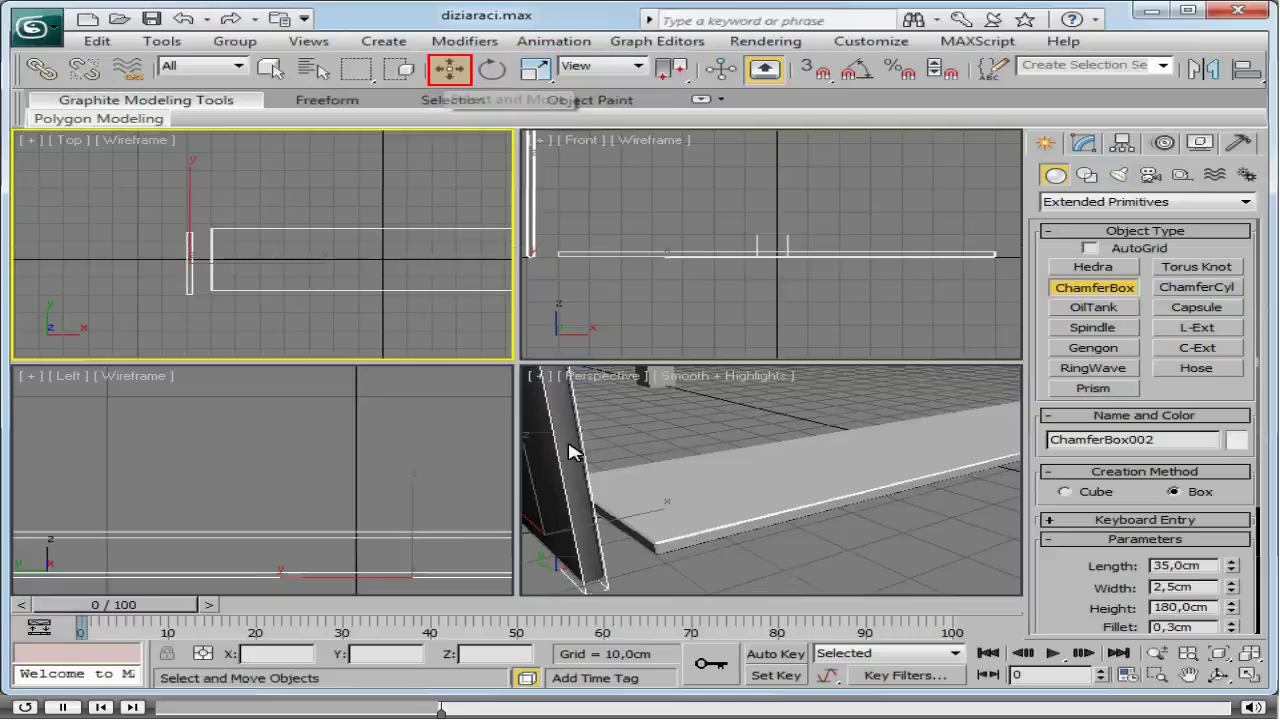
pyautogui.click(449, 69)
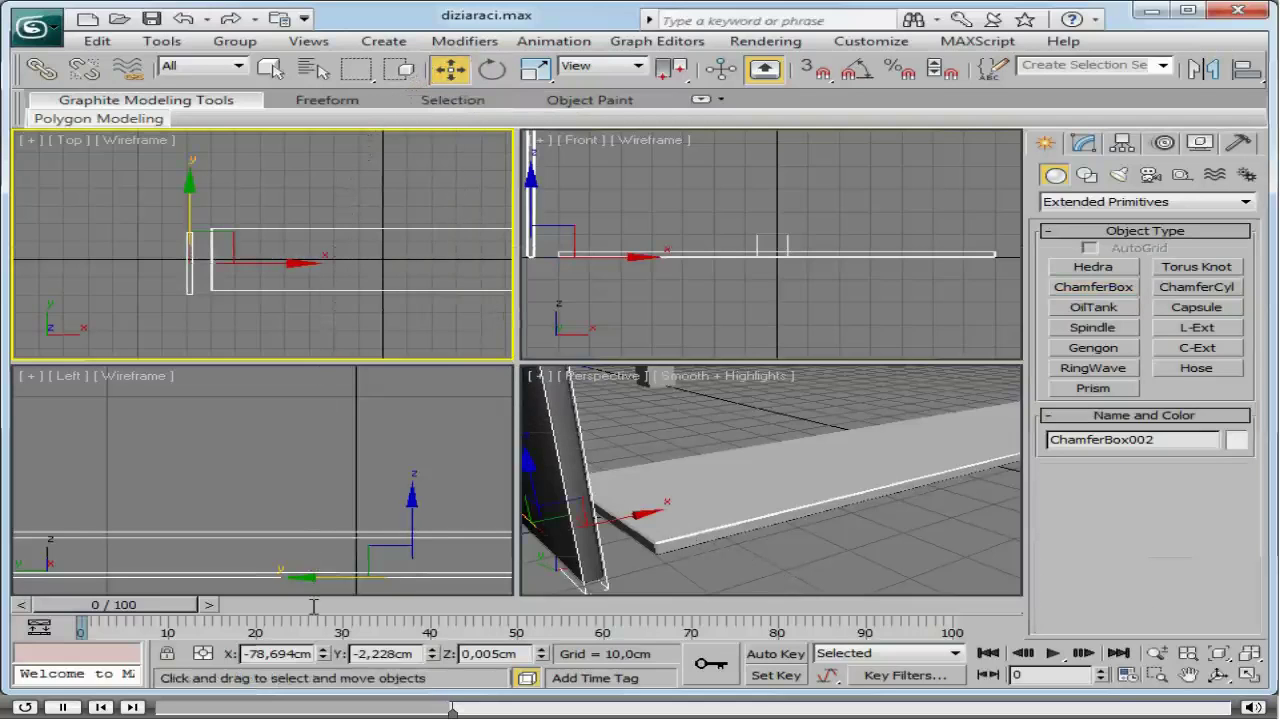
pyautogui.doubleClick(316, 653)
pyautogui.write('0')
pyautogui.doubleClick(378, 653)
pyautogui.write('0')
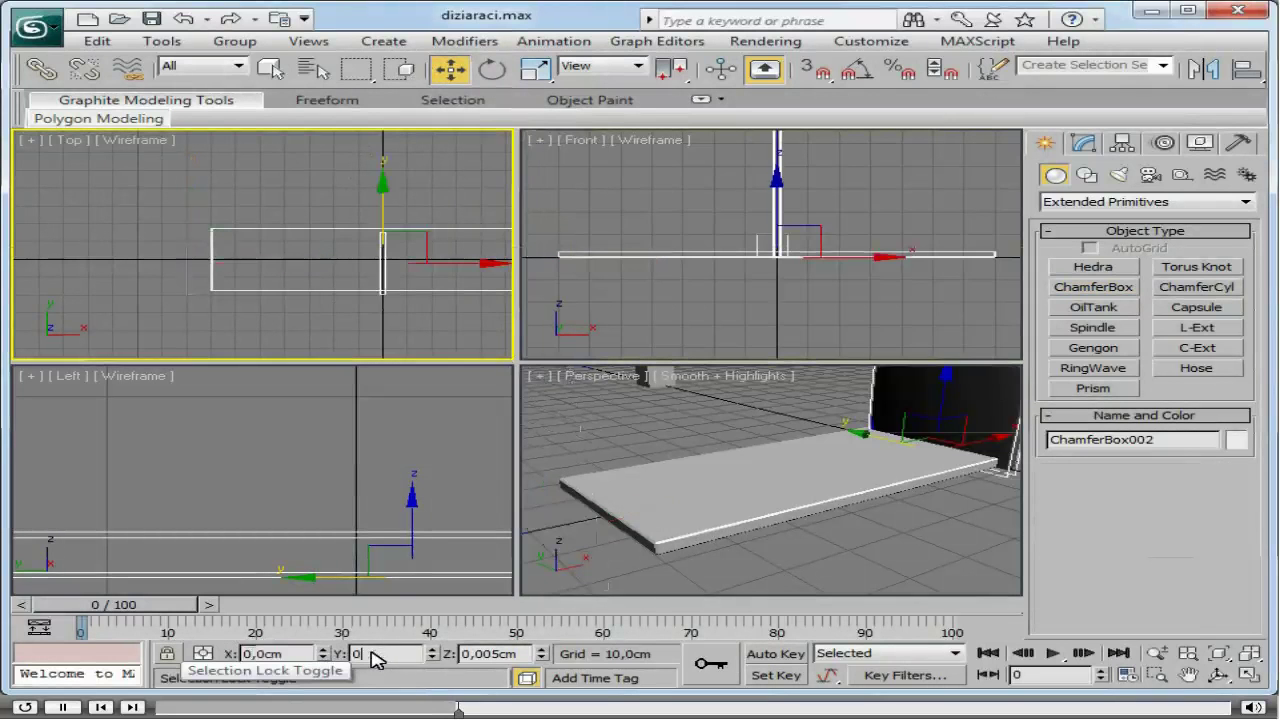
pyautogui.doubleClick(470, 654)
pyautogui.write('0')
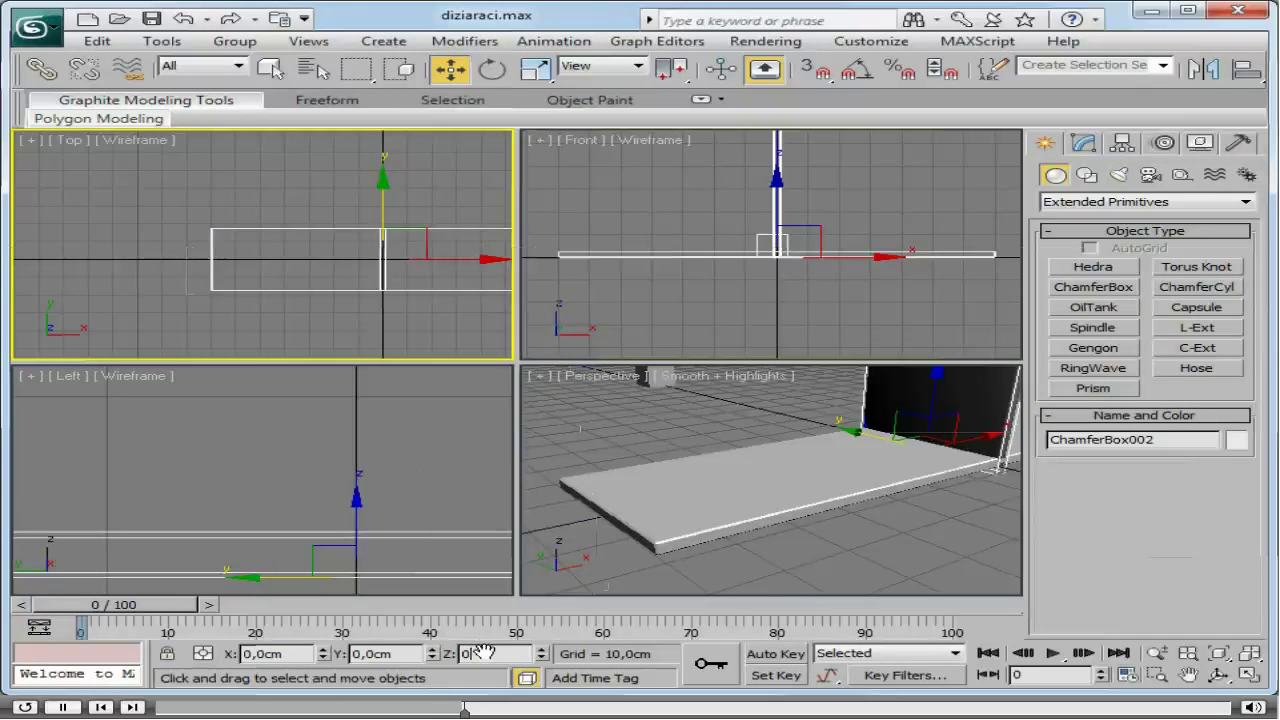
pyautogui.press('Return')
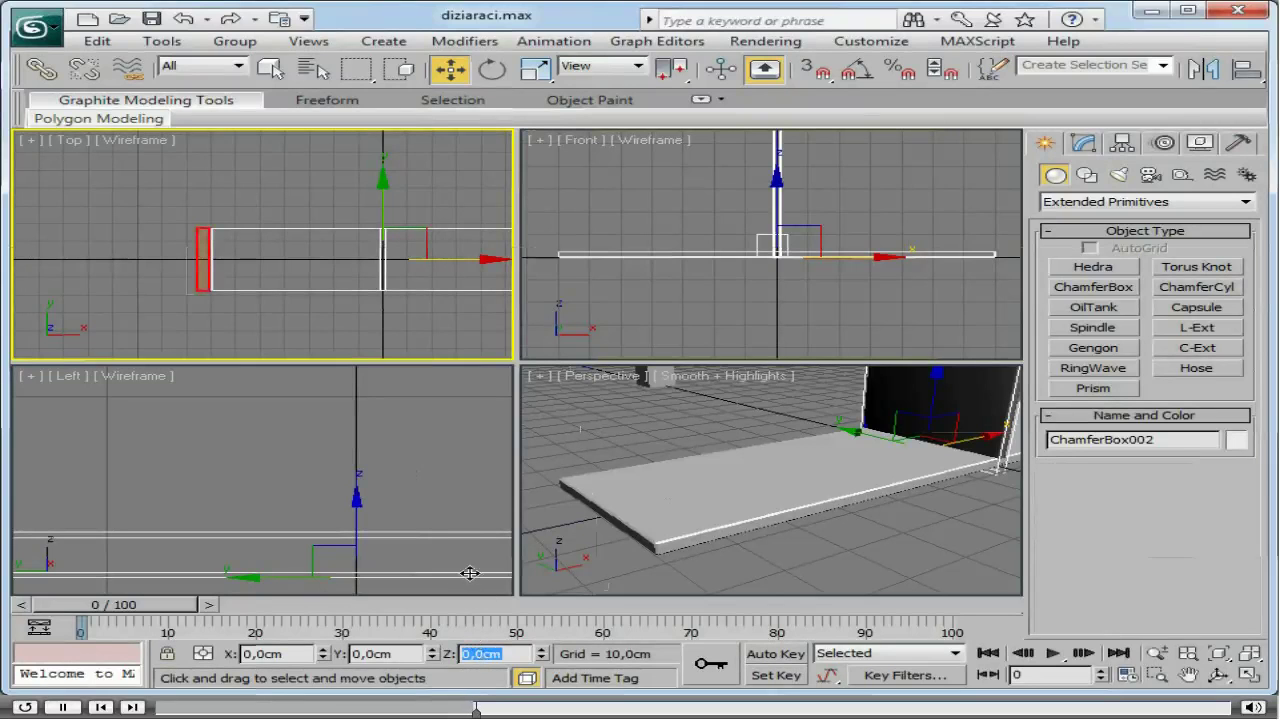
# Move the side panel to X -70 cm, against the shelf board's left end.
pyautogui.moveTo(465, 259); pyautogui.dragTo(295, 260)
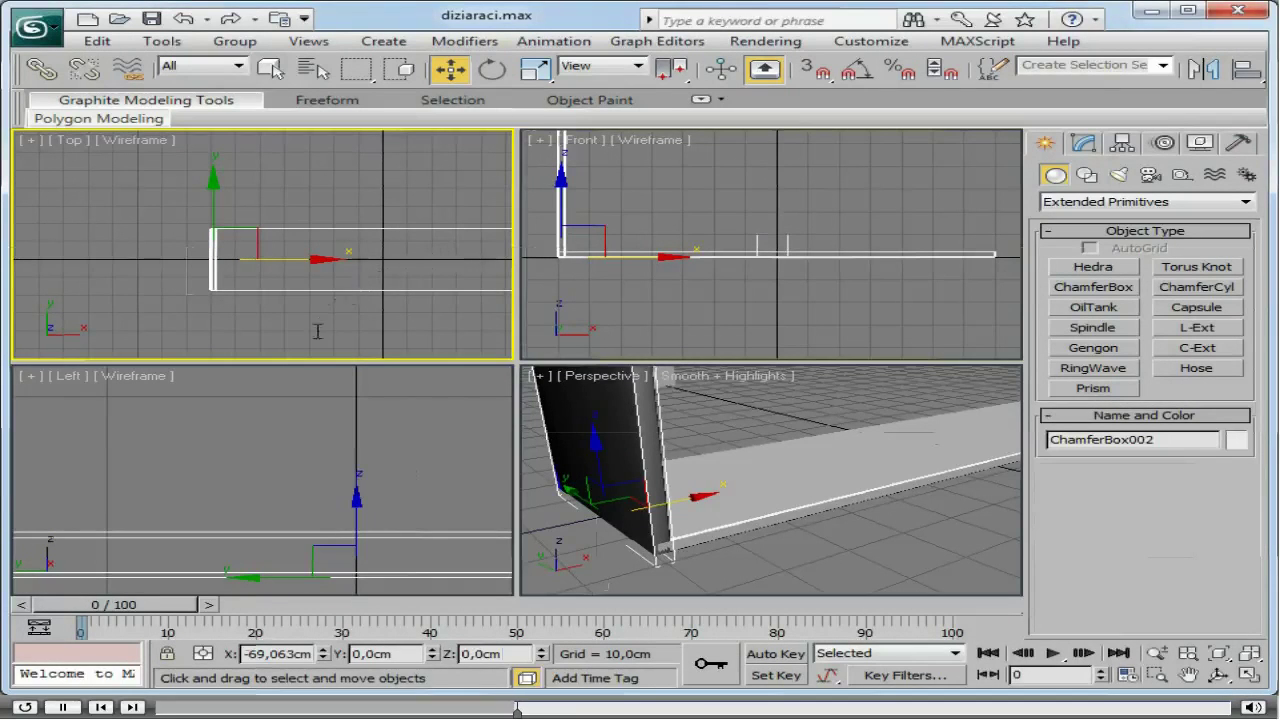
pyautogui.doubleClick(245, 653)
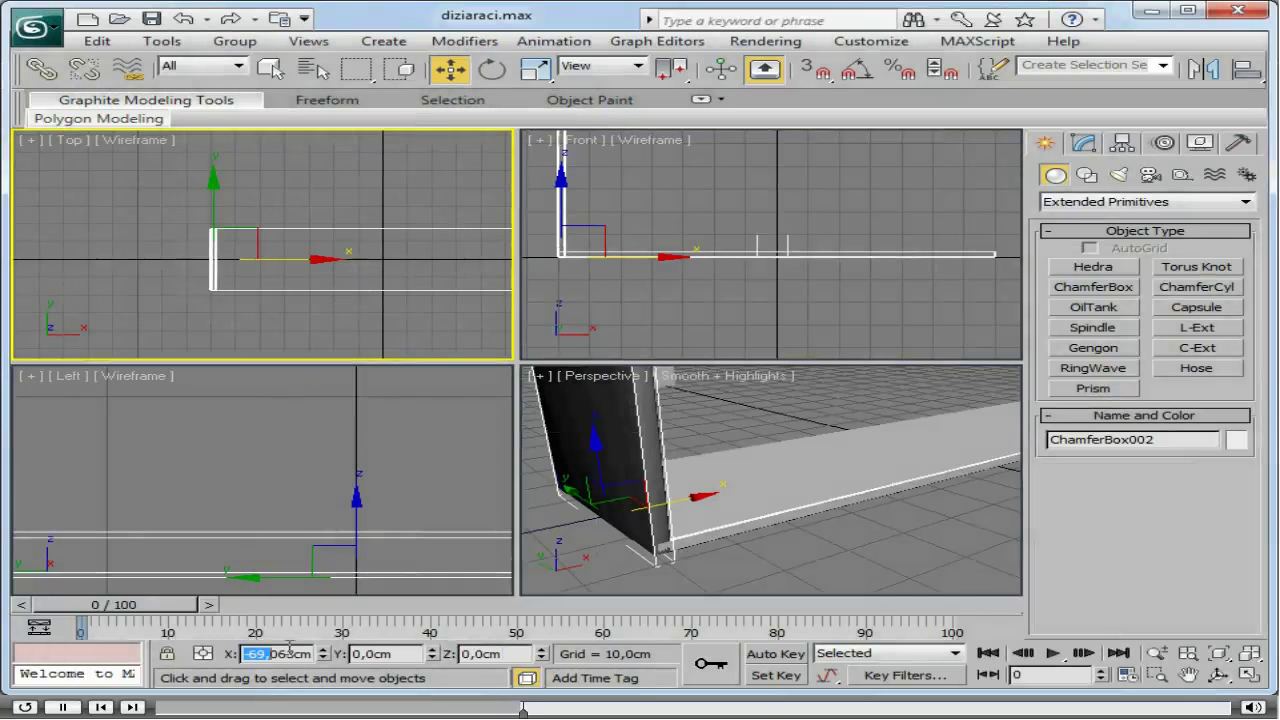
pyautogui.write('-70')
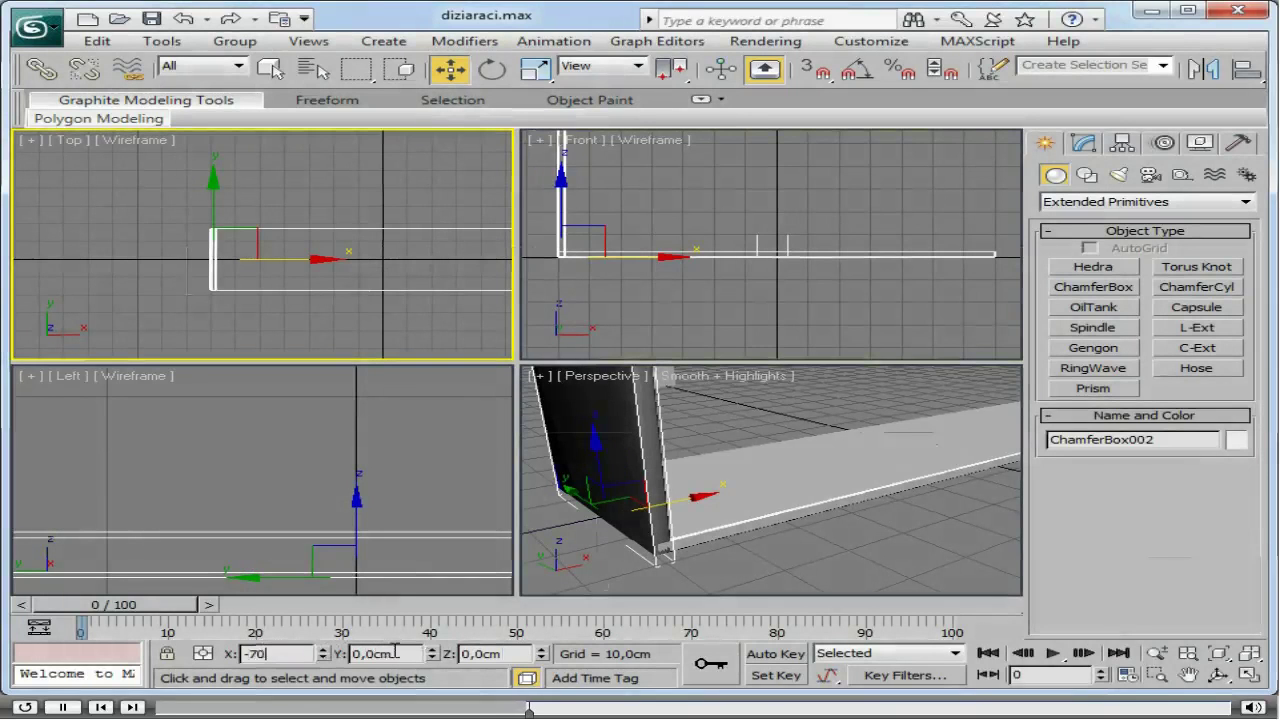
pyautogui.press('Return')
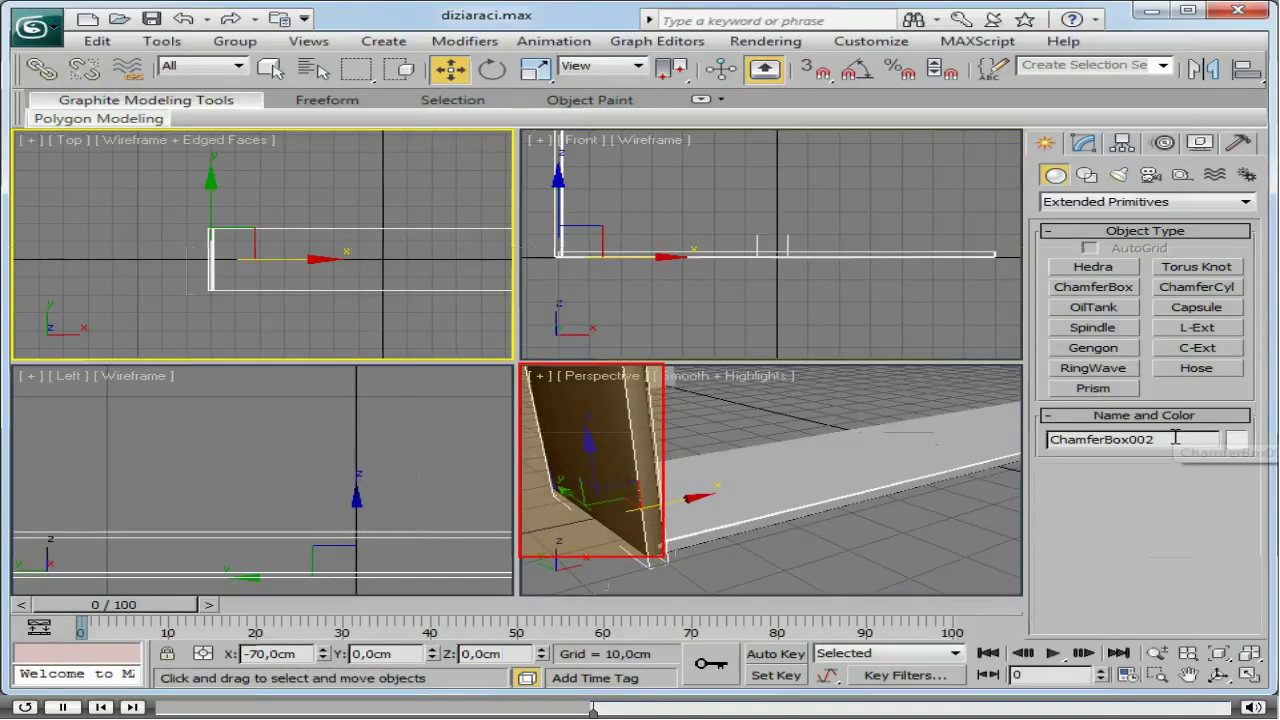
# Name the side panel panel1 and the shelf board raf1, locking its movement to X.
pyautogui.doubleClick(1175, 437)
pyautogui.write('panel1')
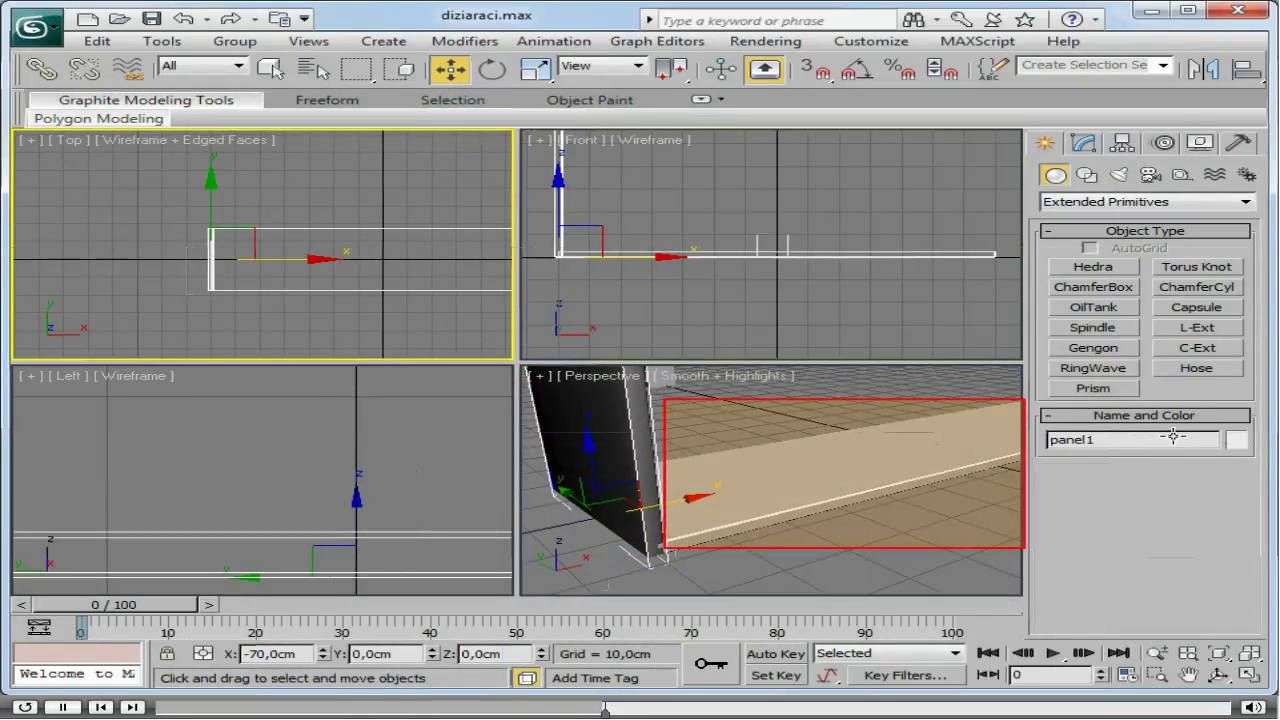
pyautogui.click(820, 491)
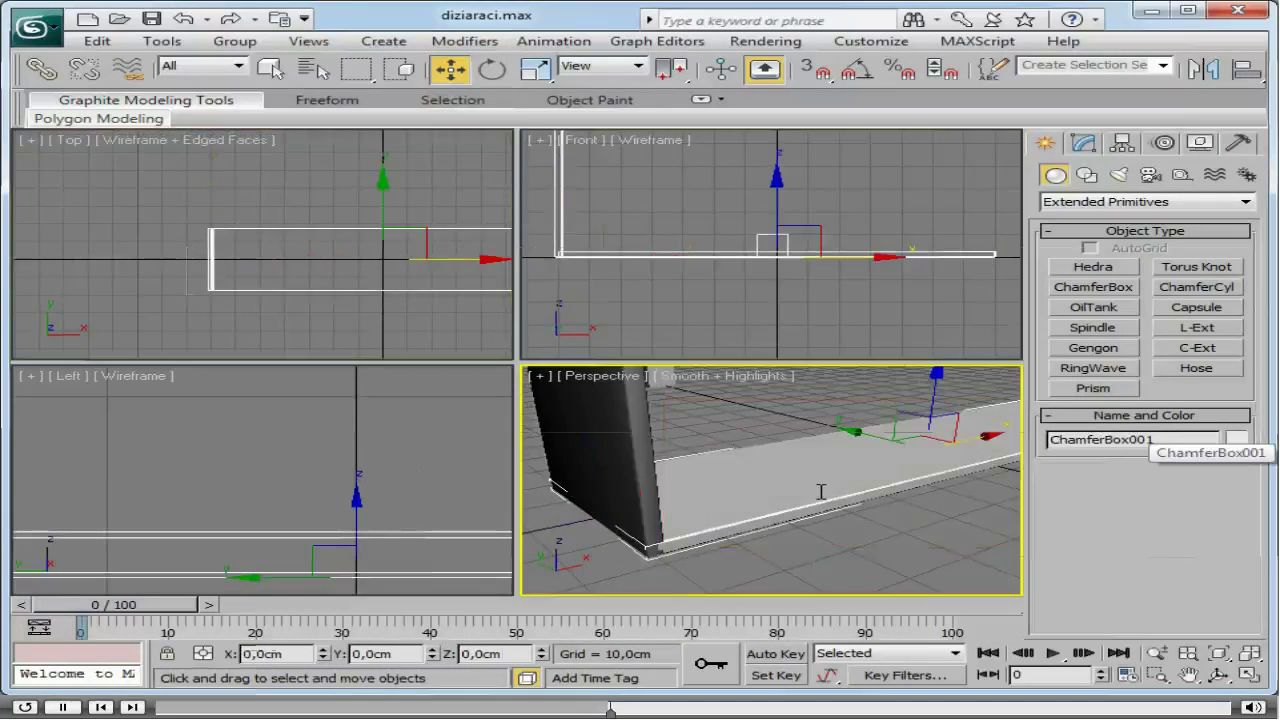
pyautogui.doubleClick(1159, 440)
pyautogui.write('r')
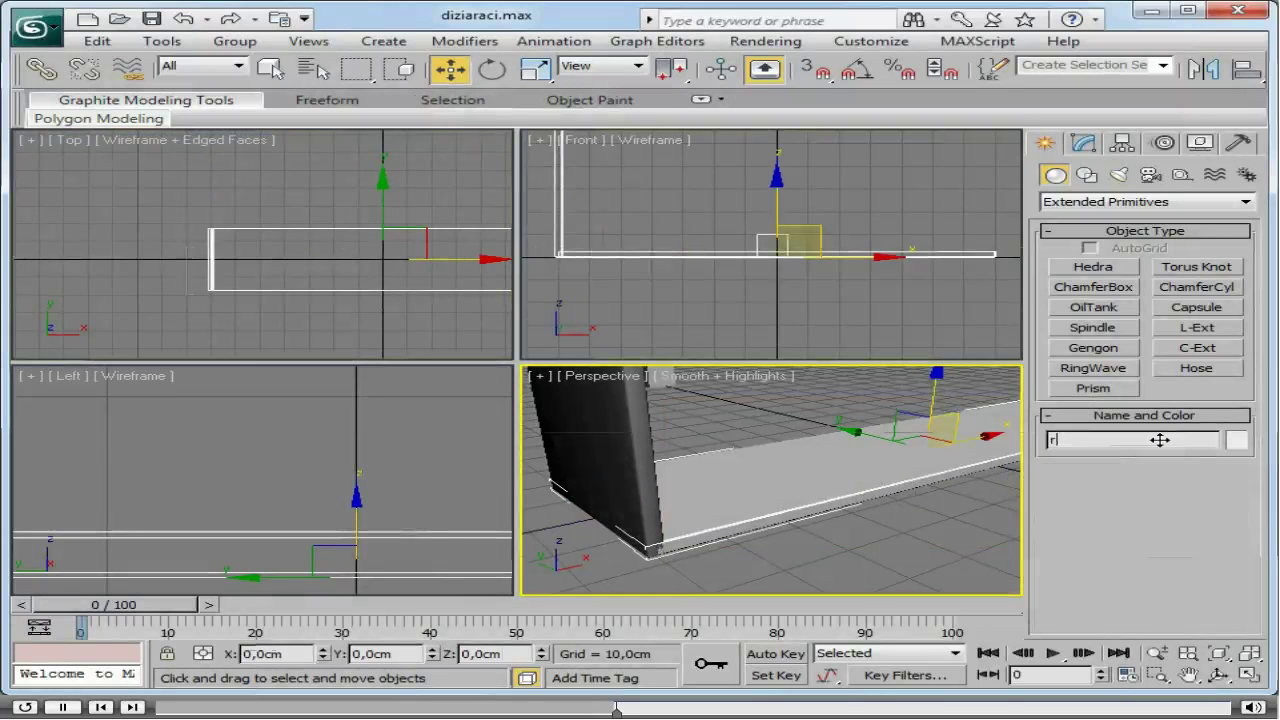
pyautogui.write('af1')
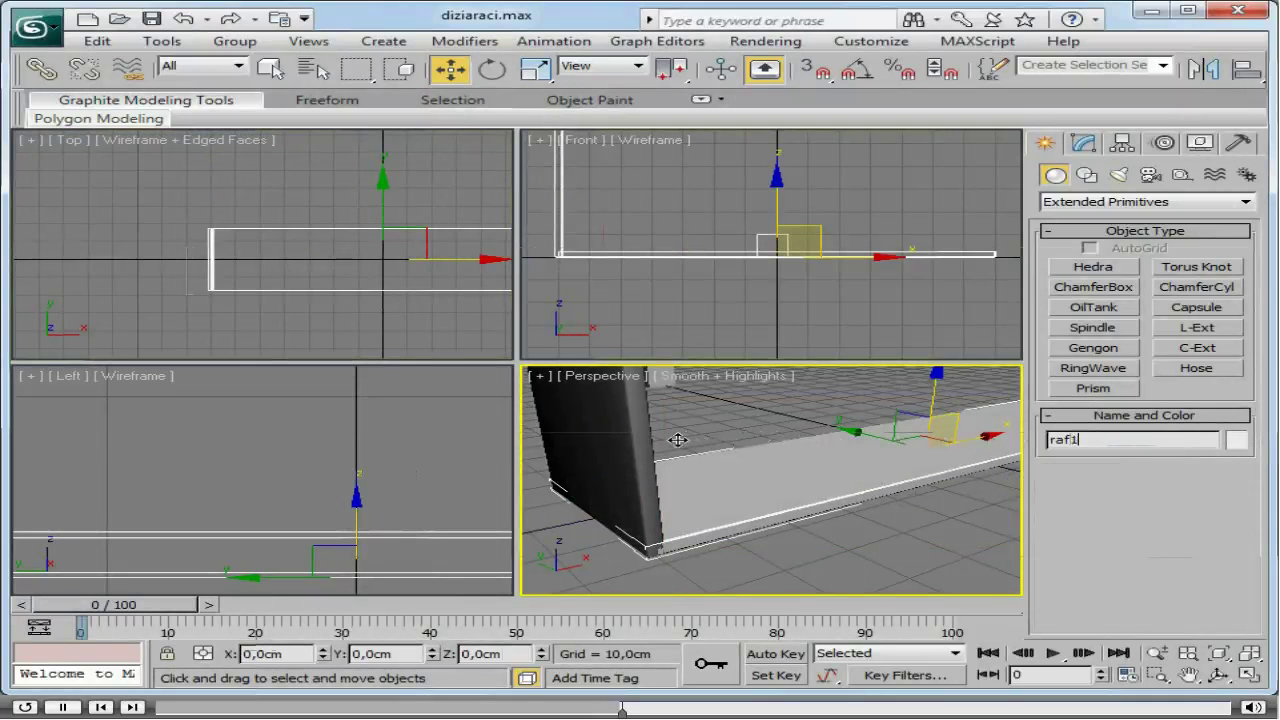
pyautogui.press('F5')
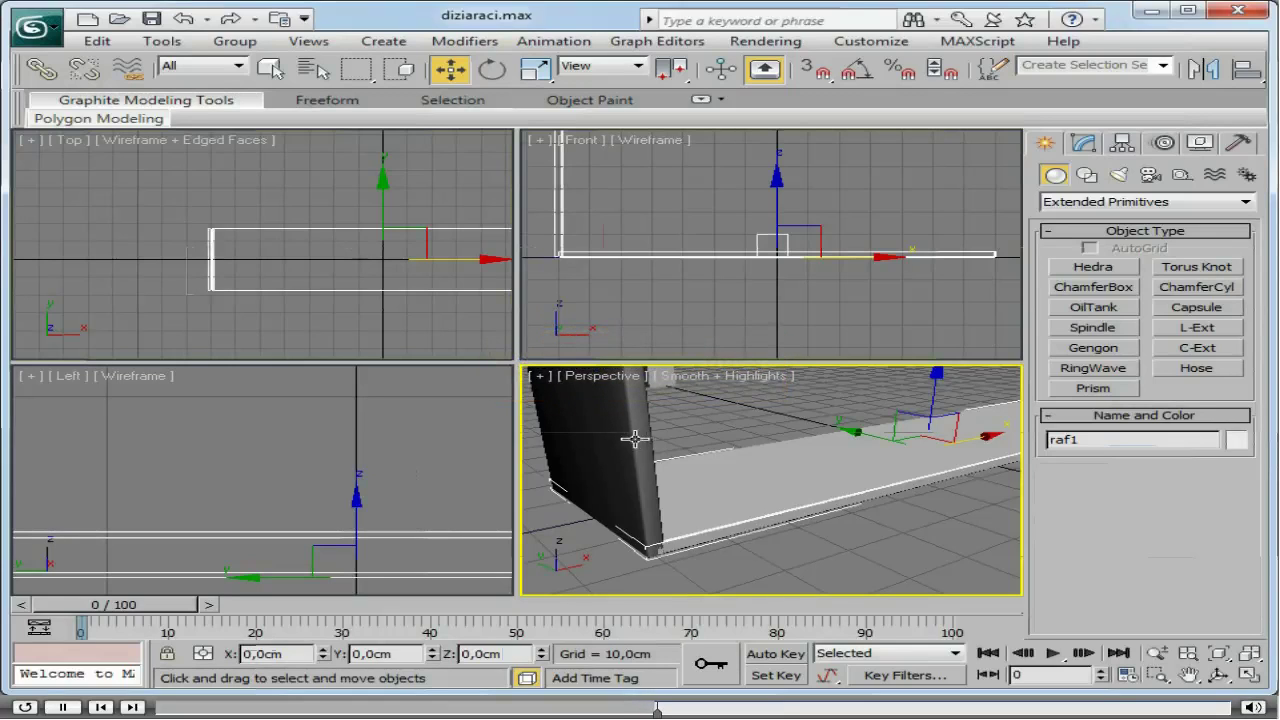
# Shift-drag panel1 along X to create instance panel002 at the shelf's right end.
pyautogui.click(557, 209)
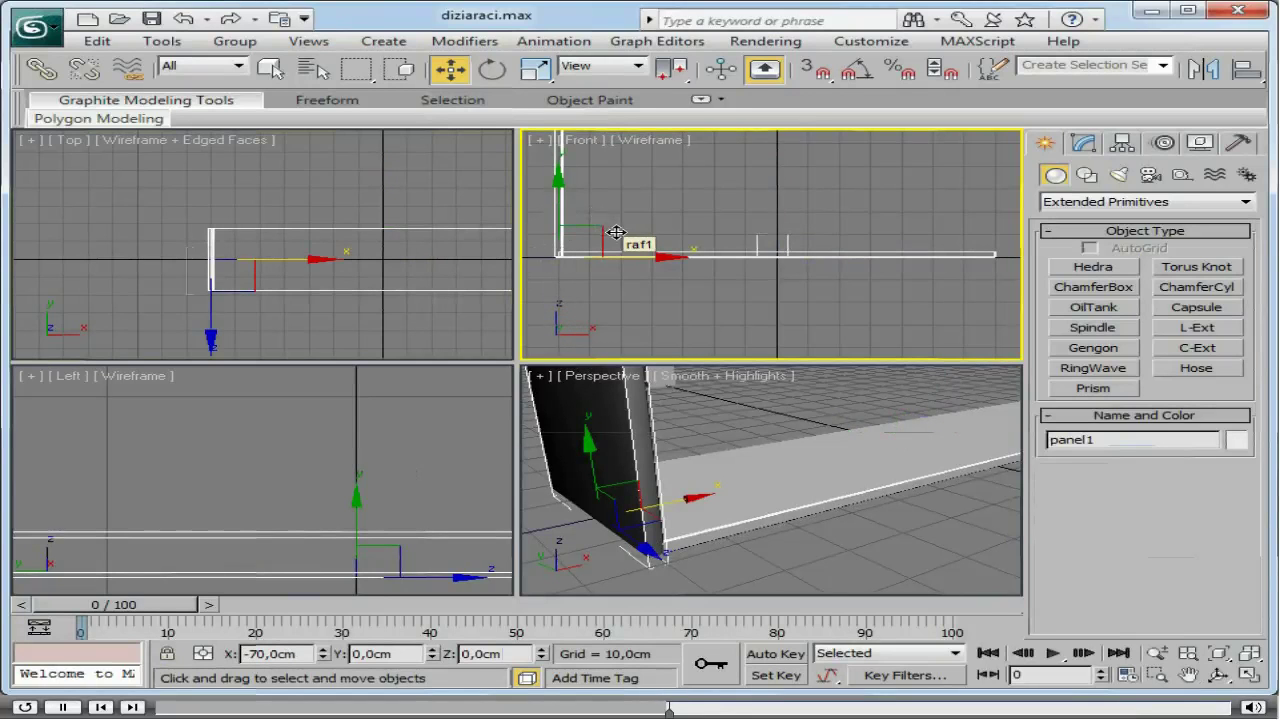
pyautogui.keyDown('shift'); pyautogui.moveTo(623, 251); pyautogui.dragTo(1055, 252); pyautogui.keyUp('shift')
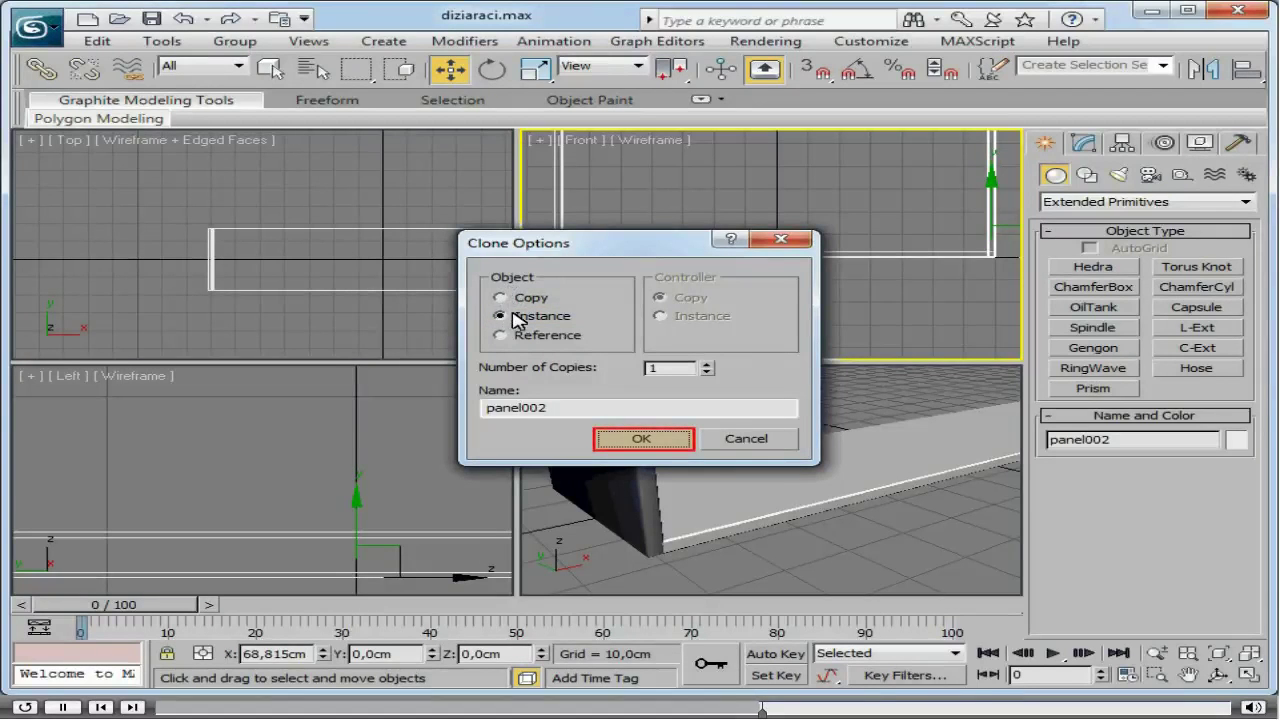
pyautogui.click(641, 438)
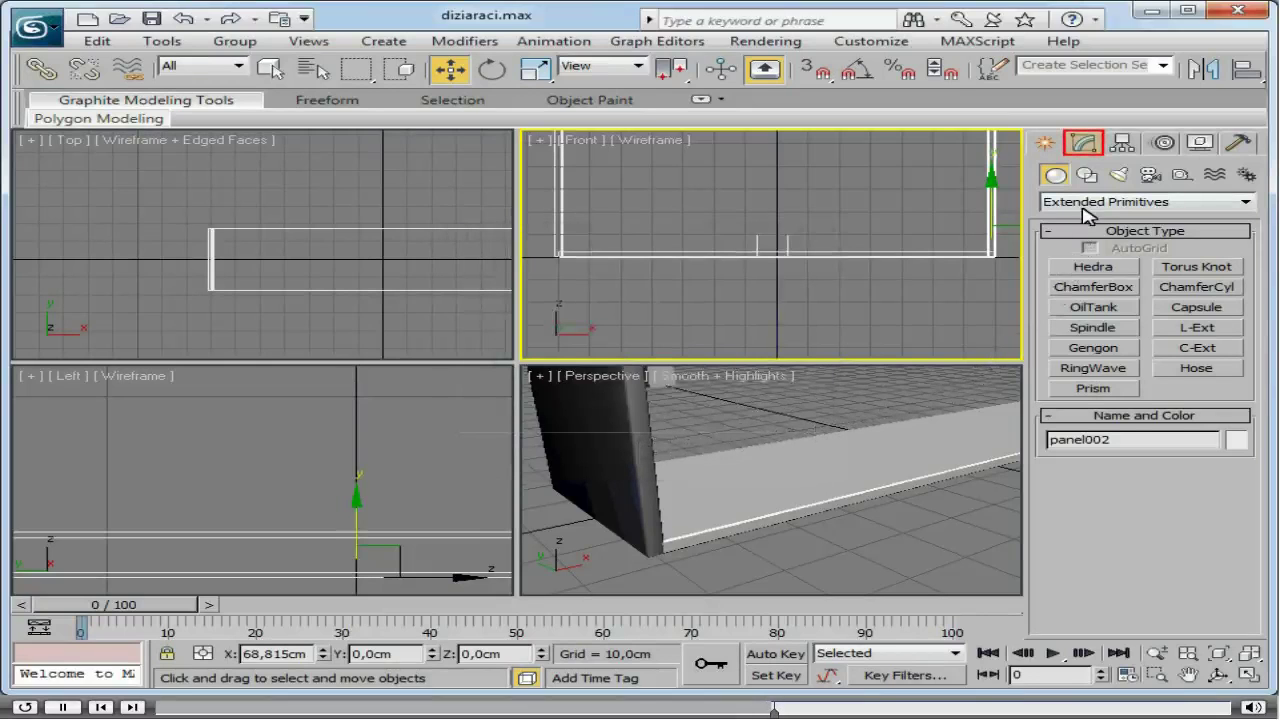
pyautogui.click(1086, 144)
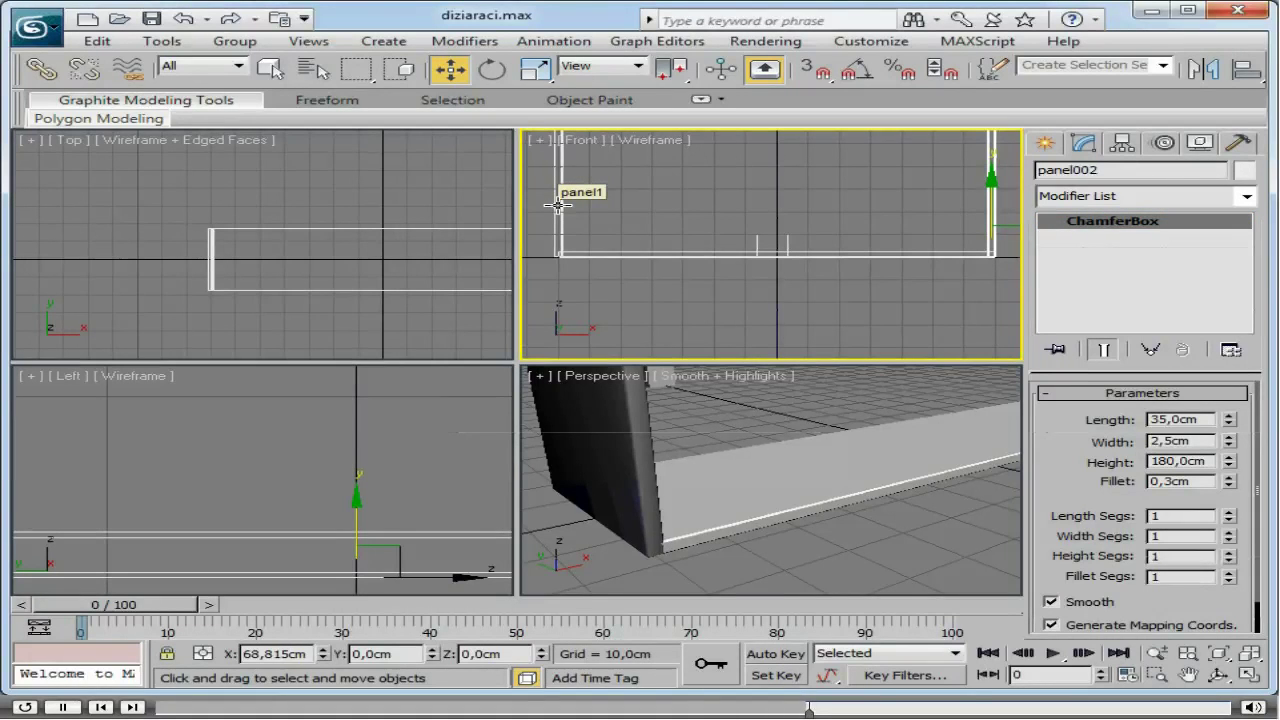
# Delete the leftover Box001 after checking both side panels.
pyautogui.click(558, 205)
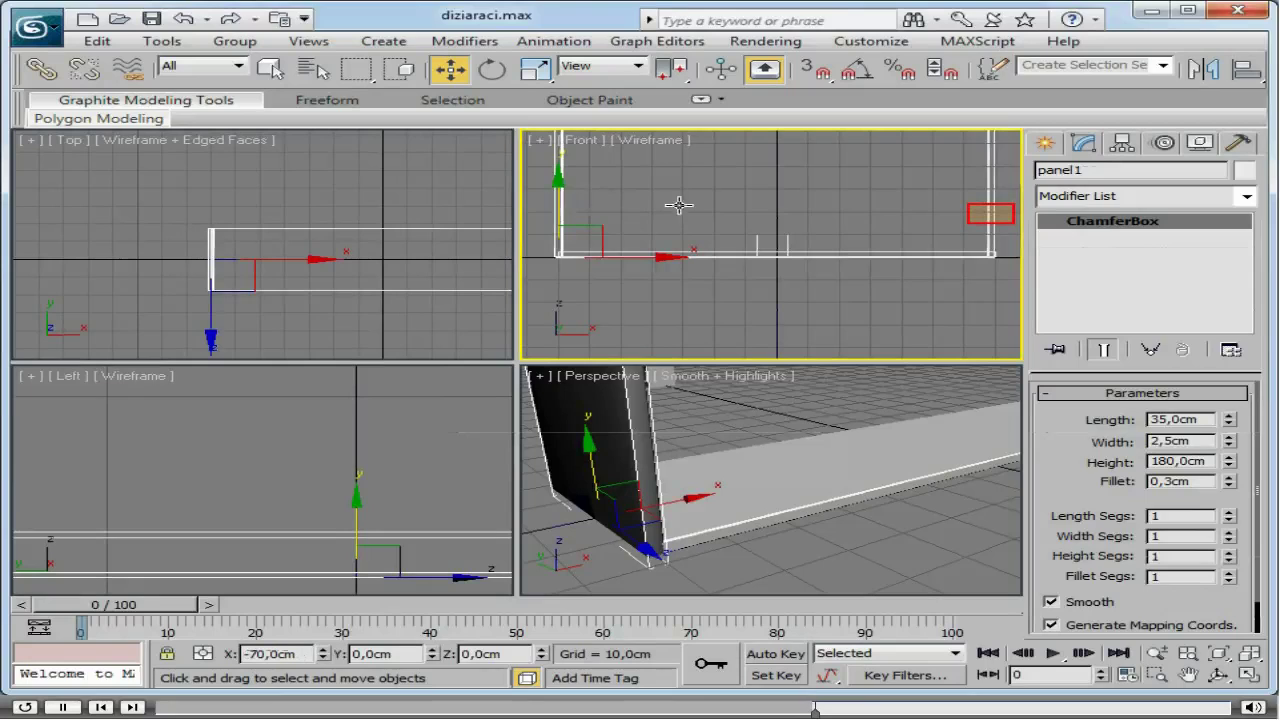
pyautogui.click(992, 213)
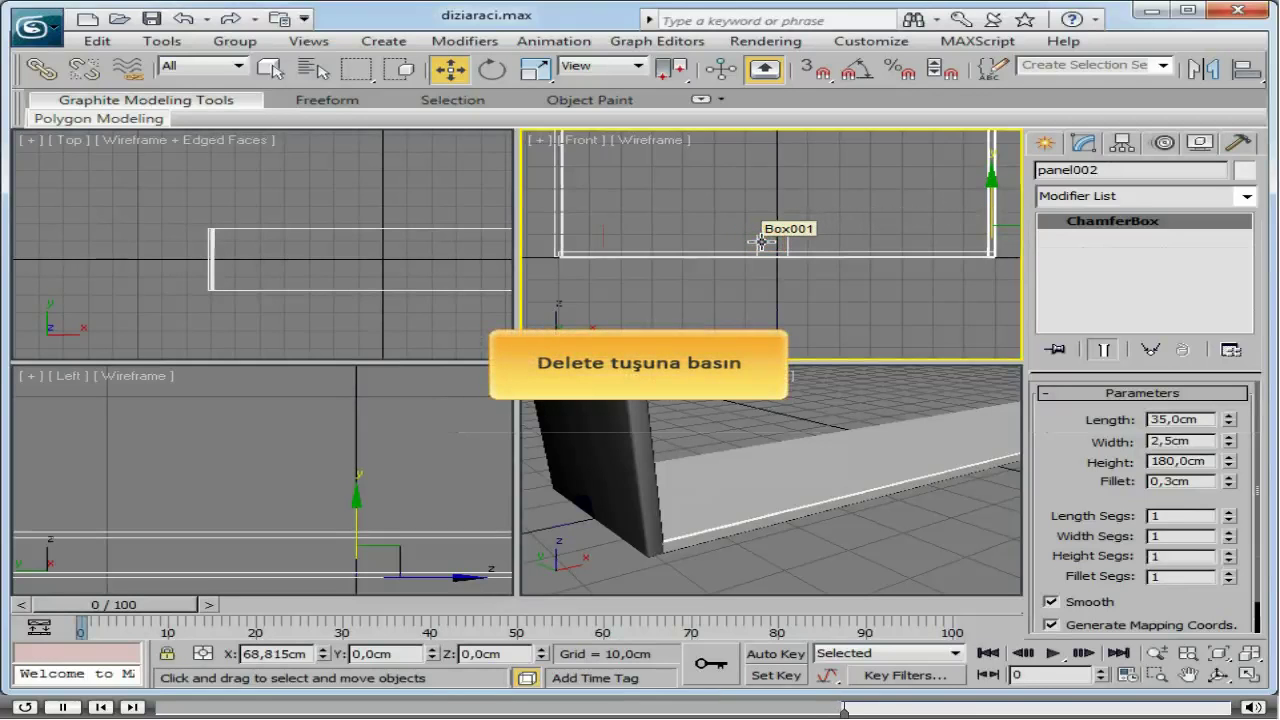
pyautogui.click(761, 241)
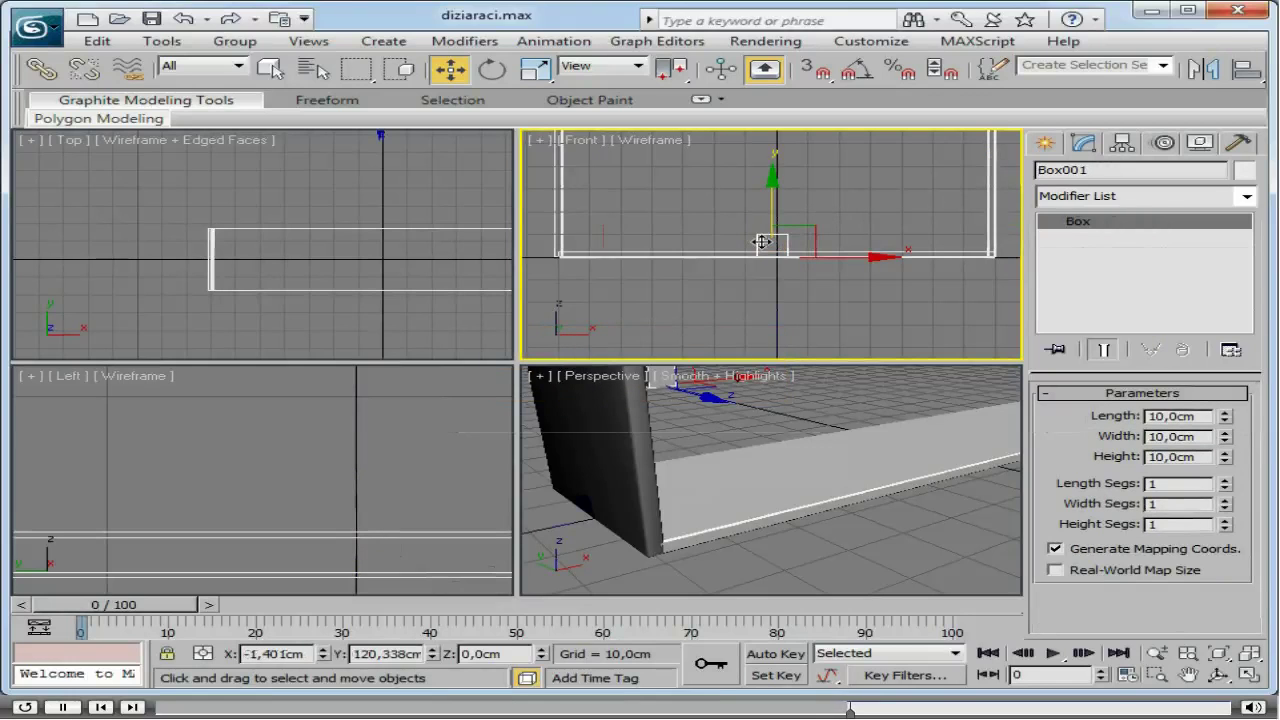
pyautogui.press('Delete')
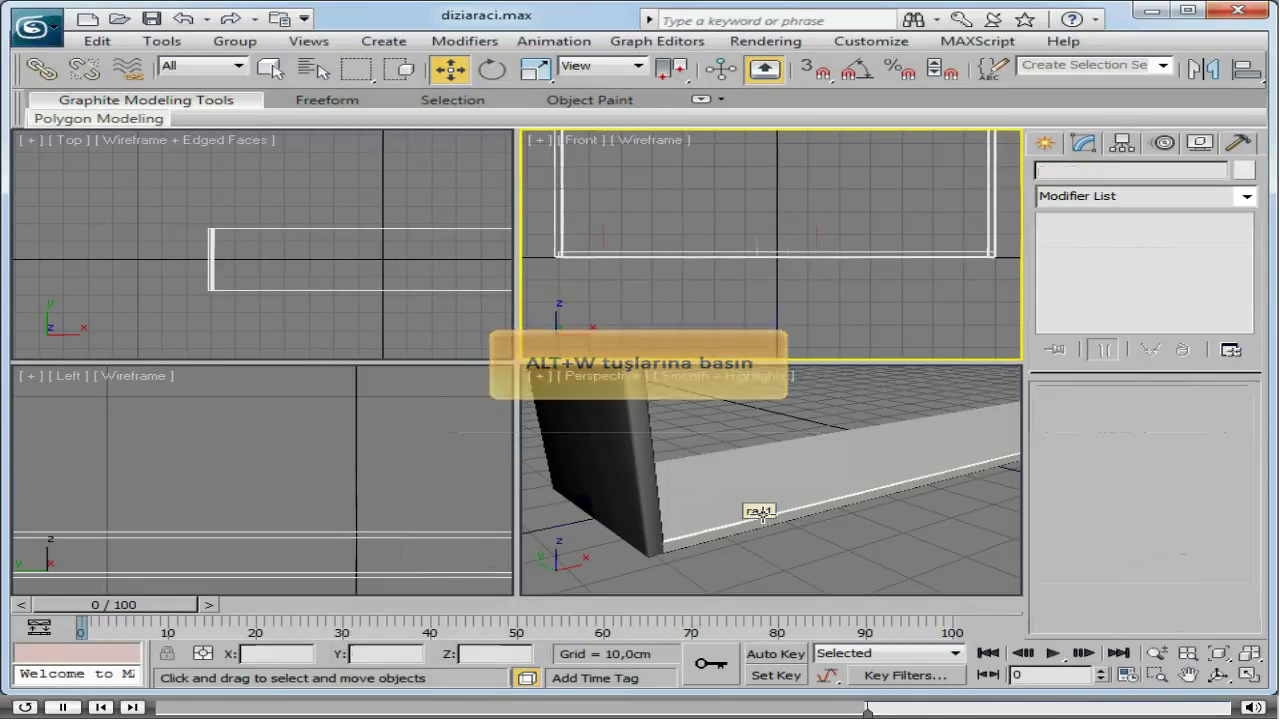
# Select raf1 and maximize the Perspective viewport, orbiting out to see the whole frame.
pyautogui.click(762, 514)
pyautogui.hotkey('alt', 'w')
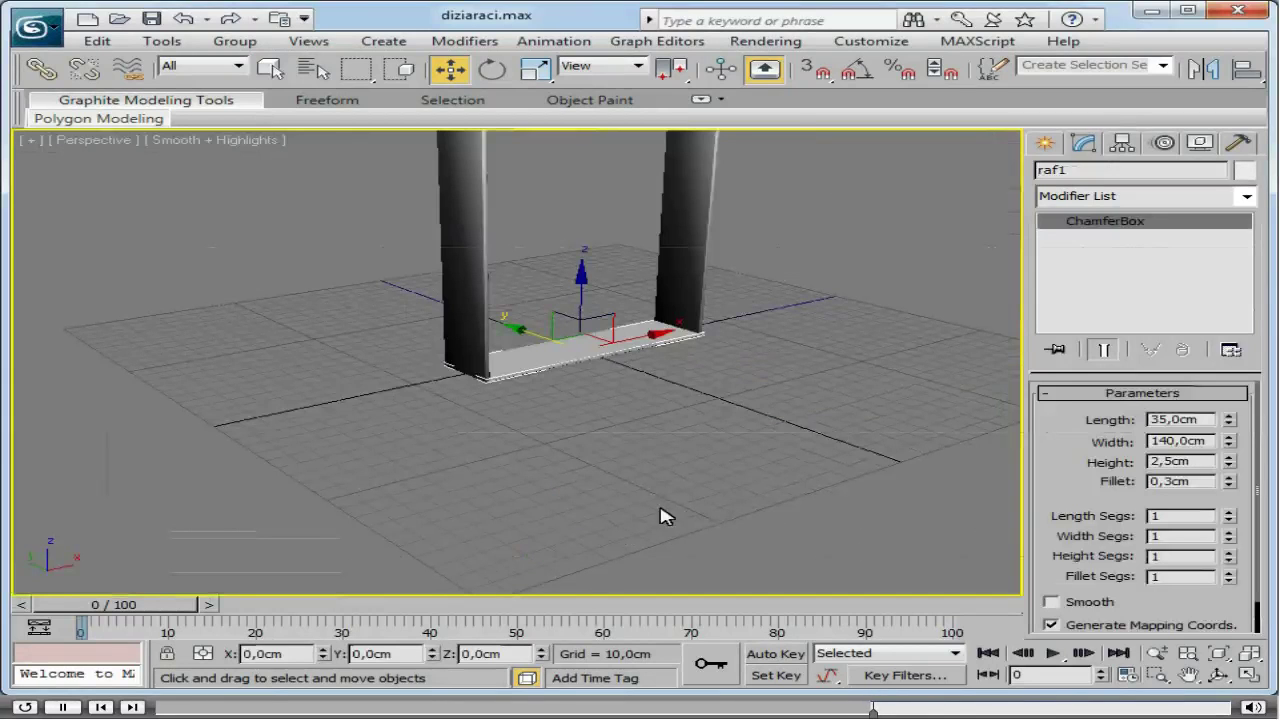
pyautogui.moveTo(400, 243)
pyautogui.keyDown('alt'); pyautogui.mouseDown(button='middle')
pyautogui.moveTo(363, 340)
pyautogui.moveTo(80, 331)
pyautogui.mouseUp(button='middle'); pyautogui.keyUp('alt')
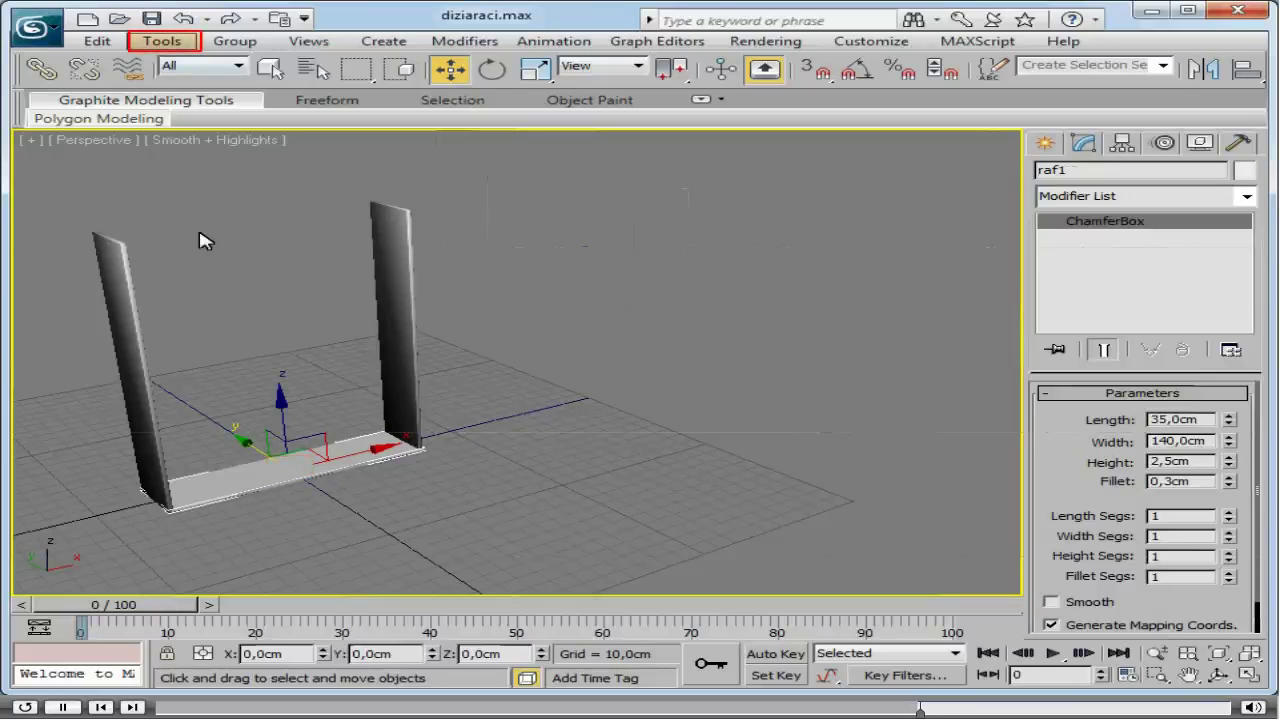
# Bring up the Tools > Array dialog for raf1 and move it off the model.
pyautogui.click(163, 45)
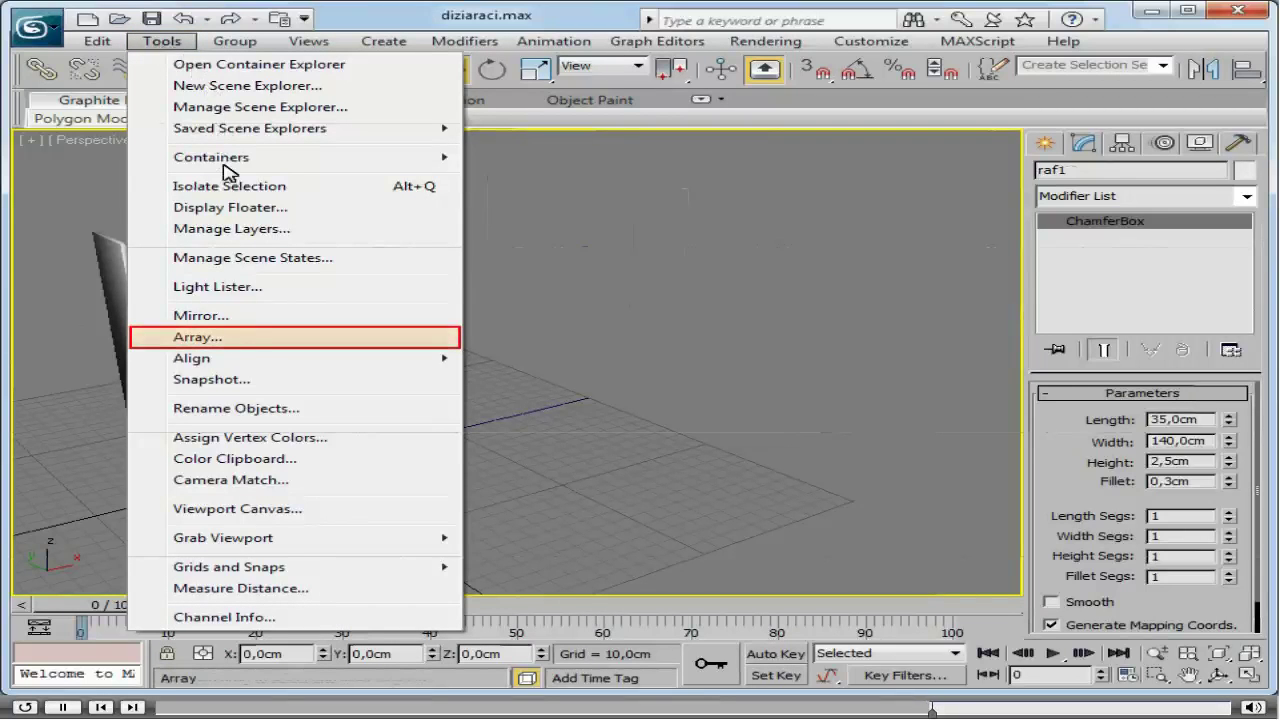
pyautogui.click(236, 340)
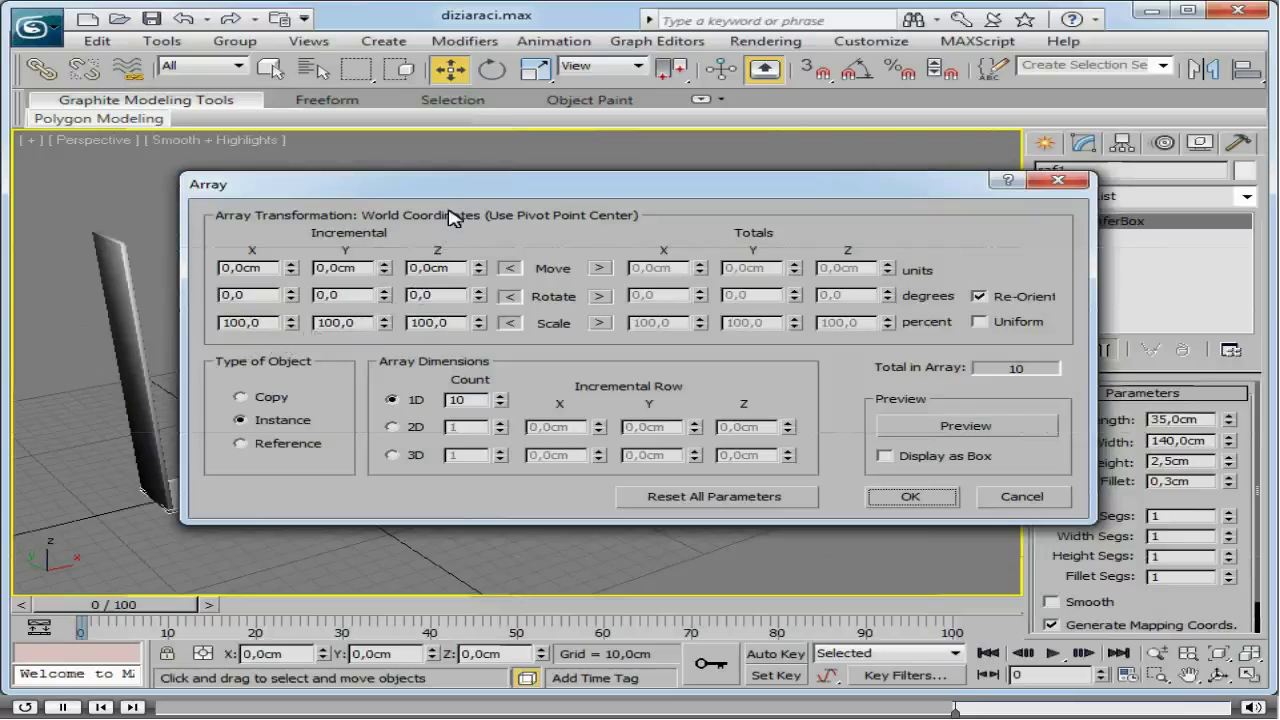
pyautogui.moveTo(452, 184); pyautogui.dragTo(642, 195)
pyautogui.write('5')
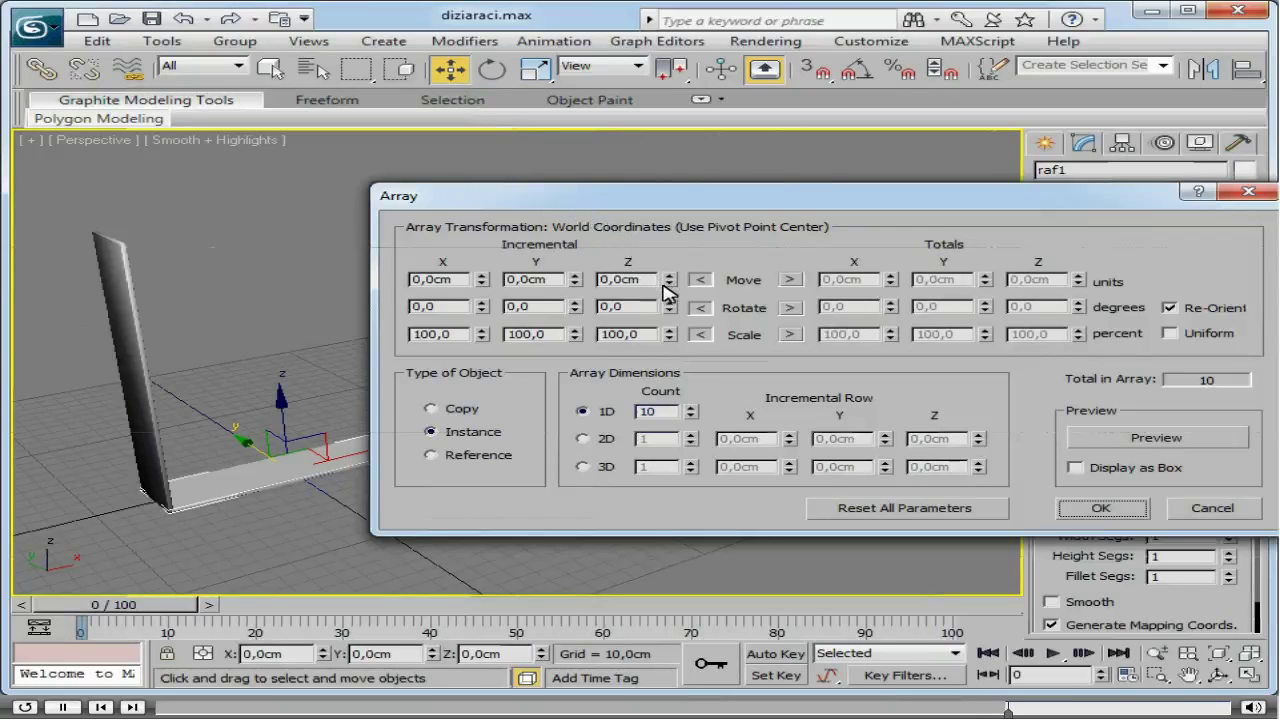
# Array raf1 into 5 instanced shelves spaced 42,5 cm in Z, previewing before confirming.
pyautogui.doubleClick(645, 412)
pyautogui.write('5')
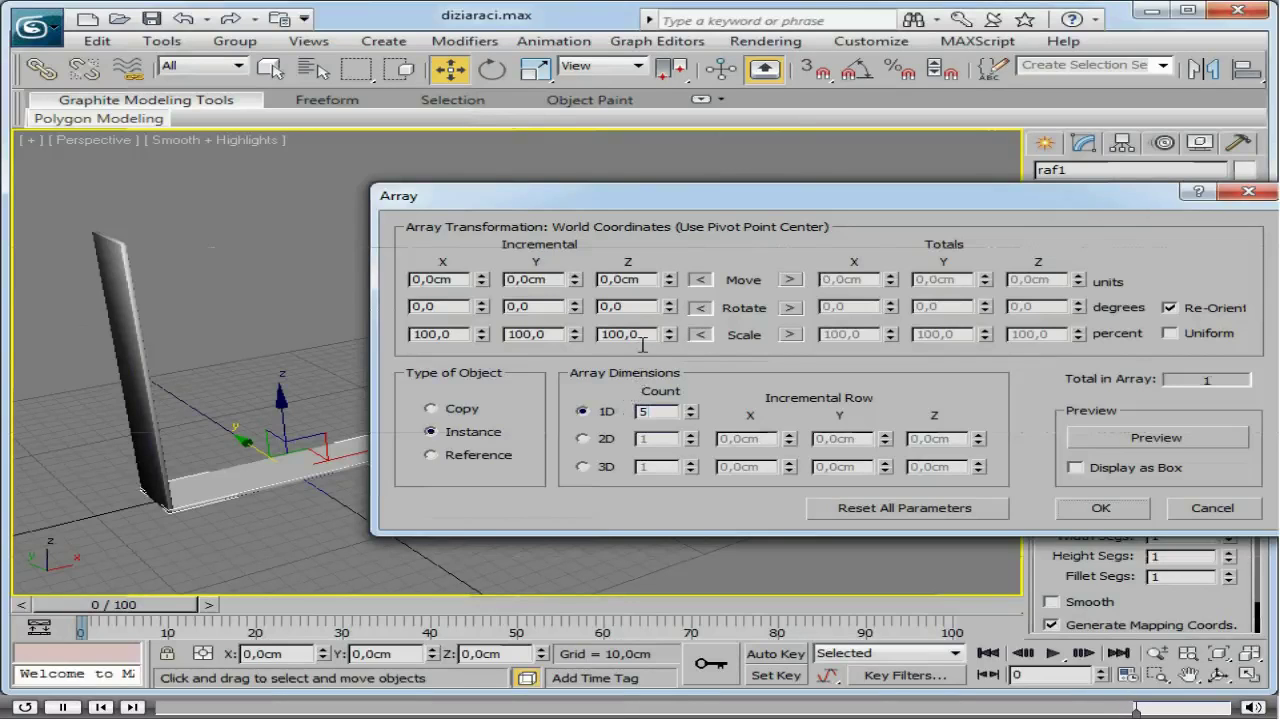
pyautogui.click(601, 279)
pyautogui.write('42,5')
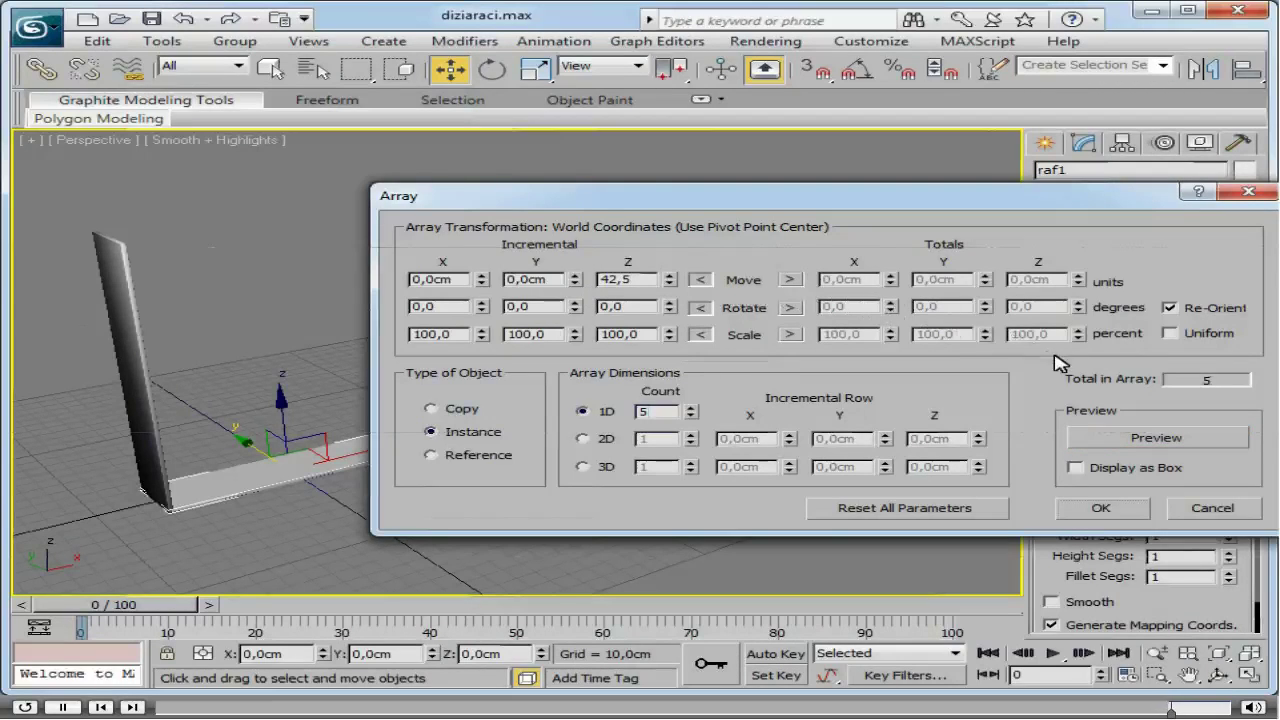
pyautogui.click(1117, 444)
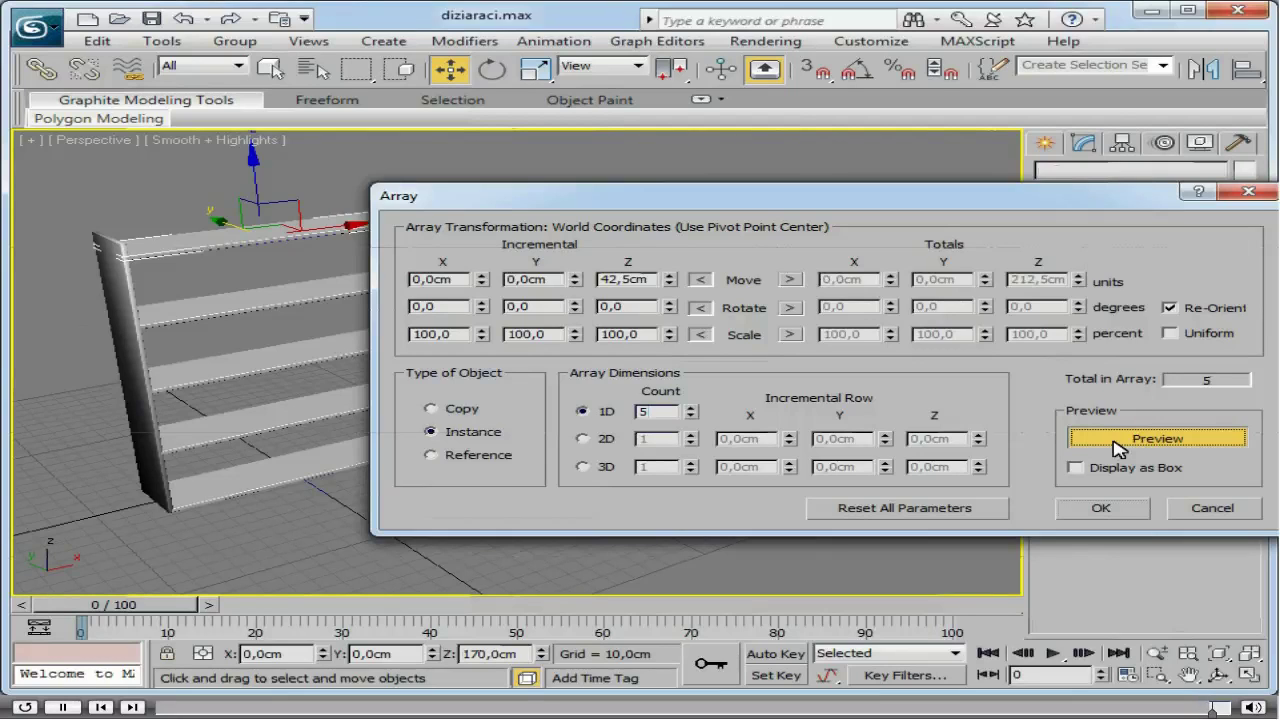
pyautogui.click(1100, 508)
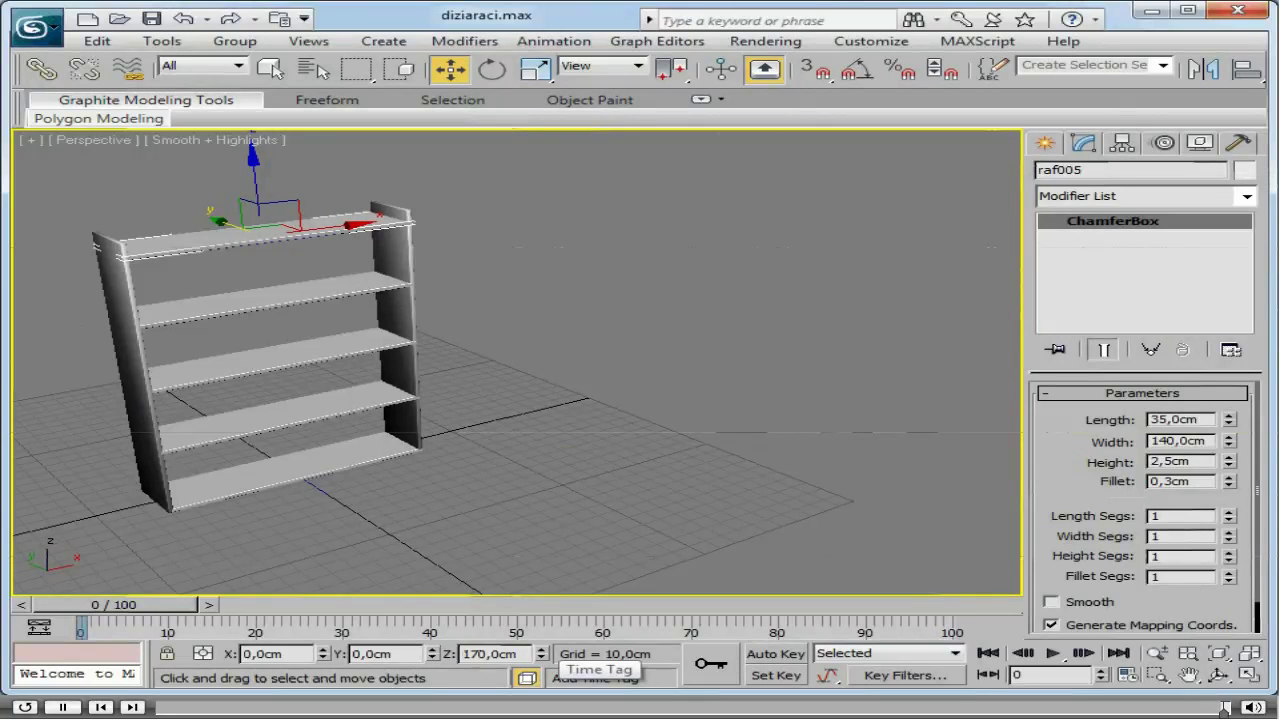